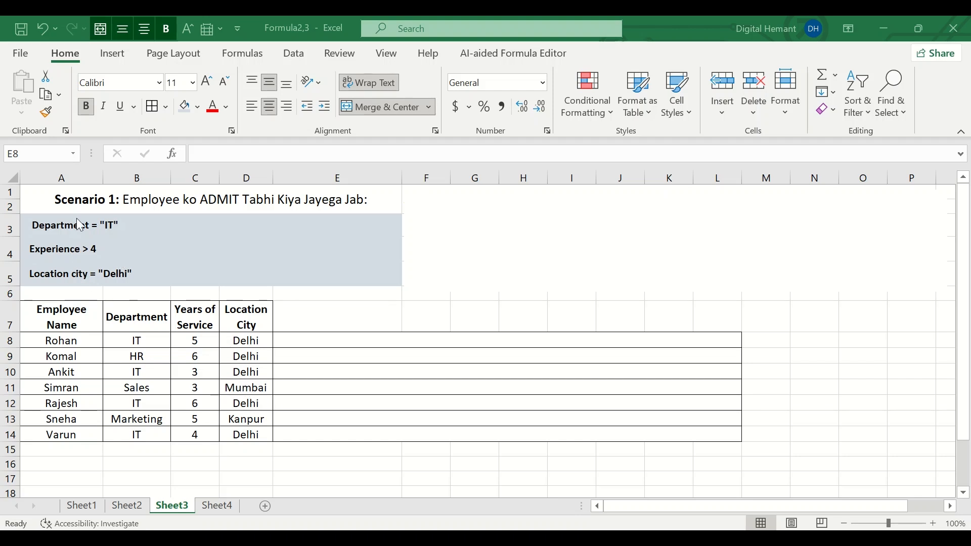
Start an AND formula in E8 with the first condition B8="IT"
left_click(341, 336)
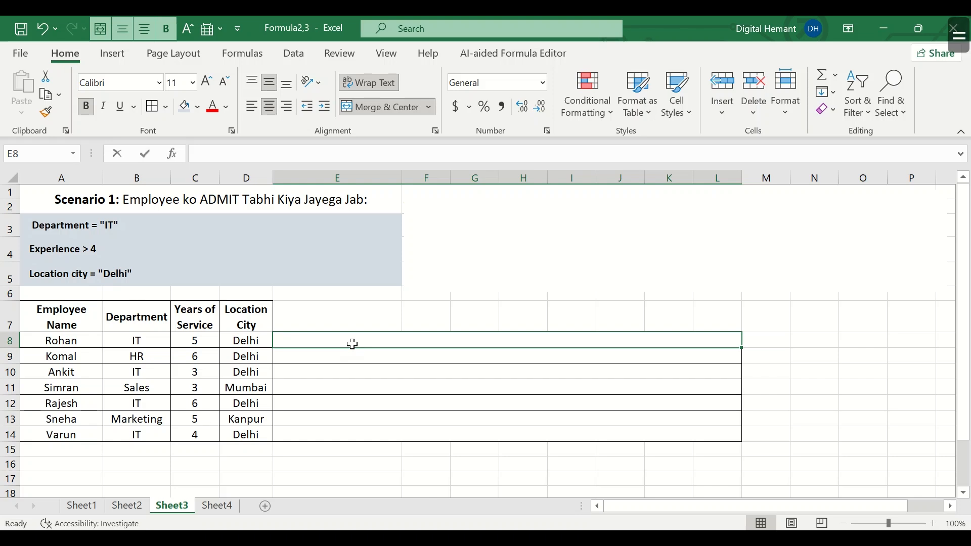
type("=and")
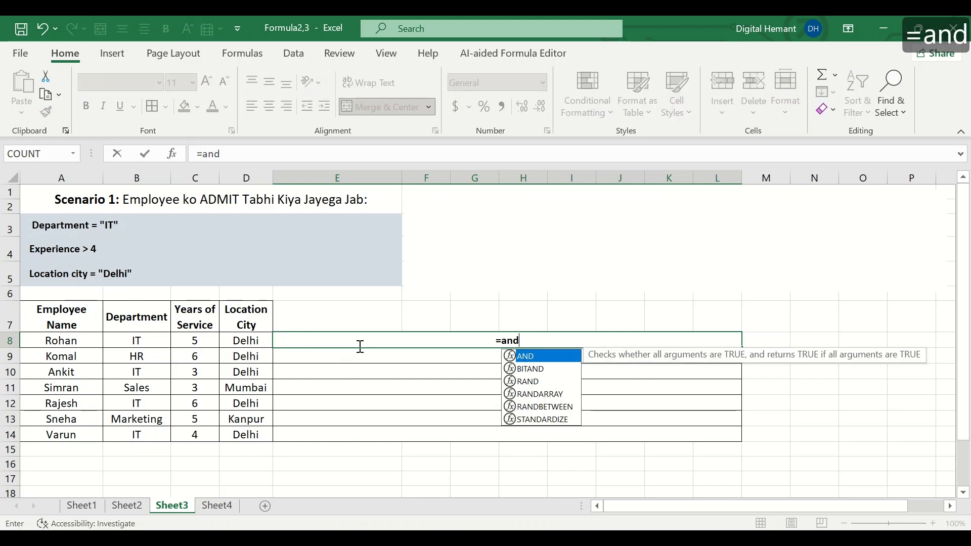
key("Tab")
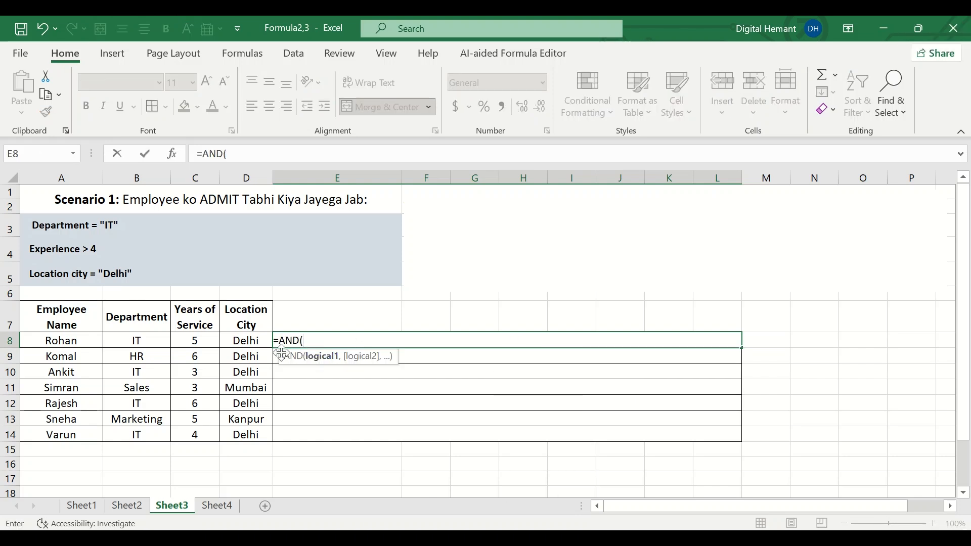
left_click(135, 343)
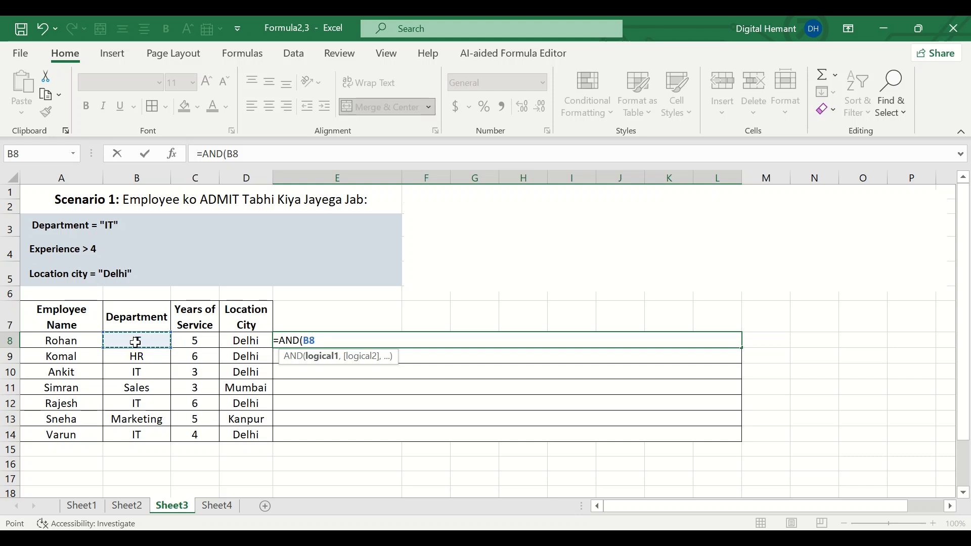
type("=")
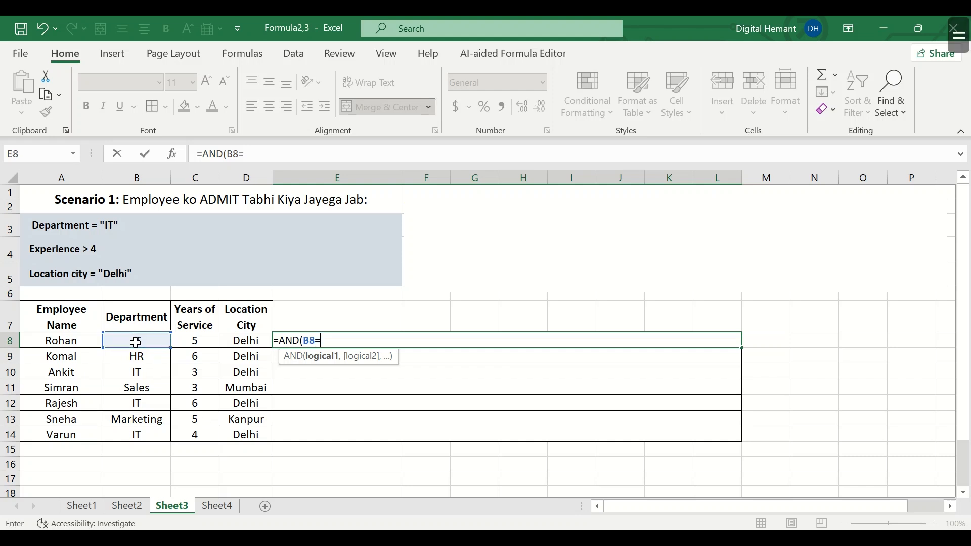
type("\"")
key("Caps_Lock")
type("I")
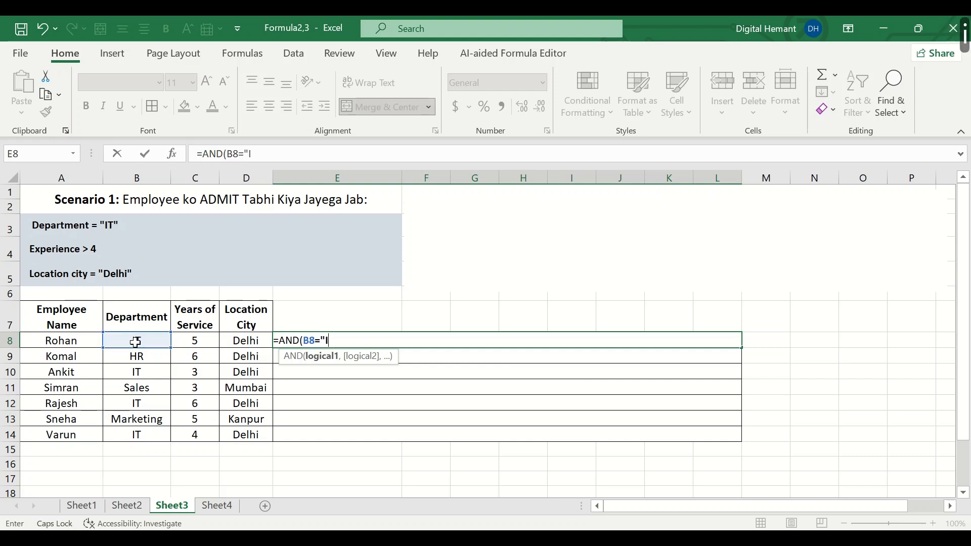
type("T\"")
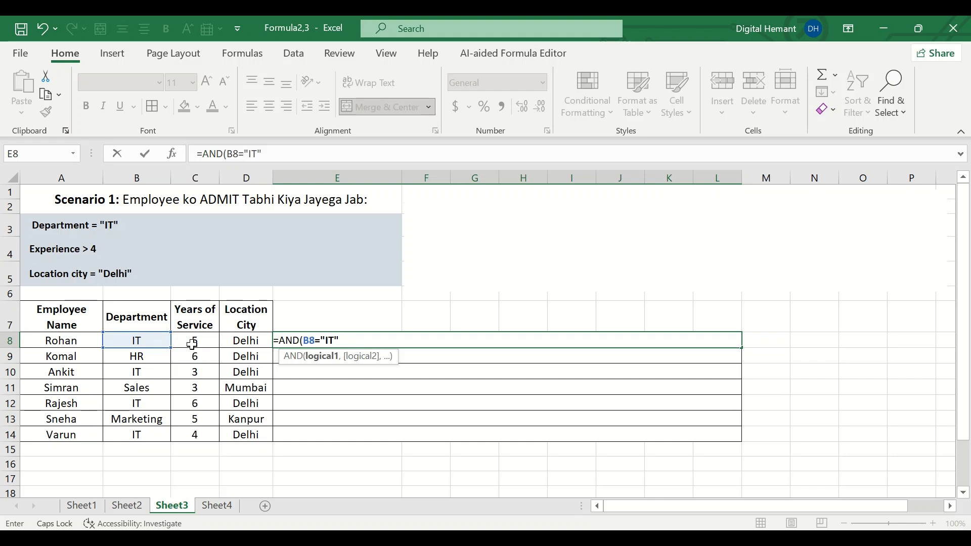
type(",")
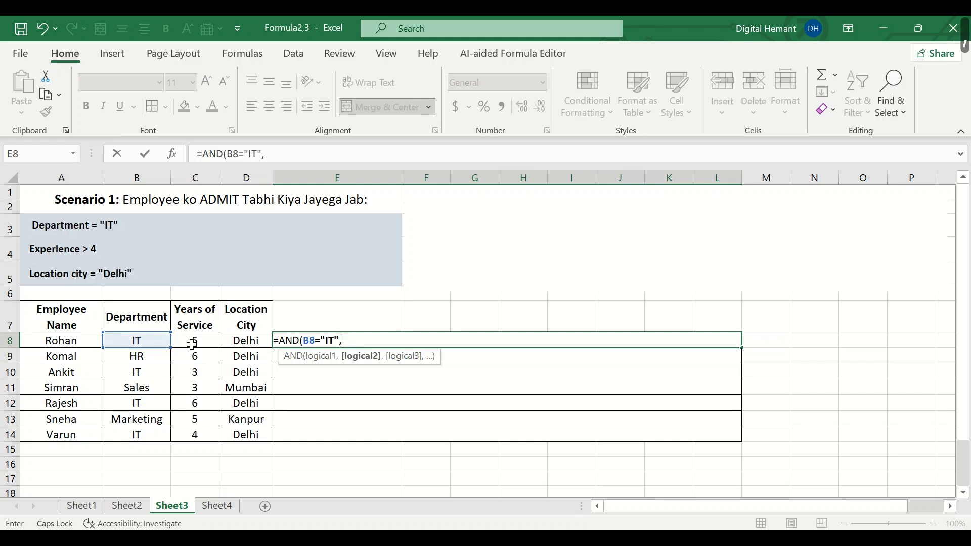
Add the conditions C8>4 and D8="Delhi" to the AND formula in E8 and complete it
left_click(192, 345)
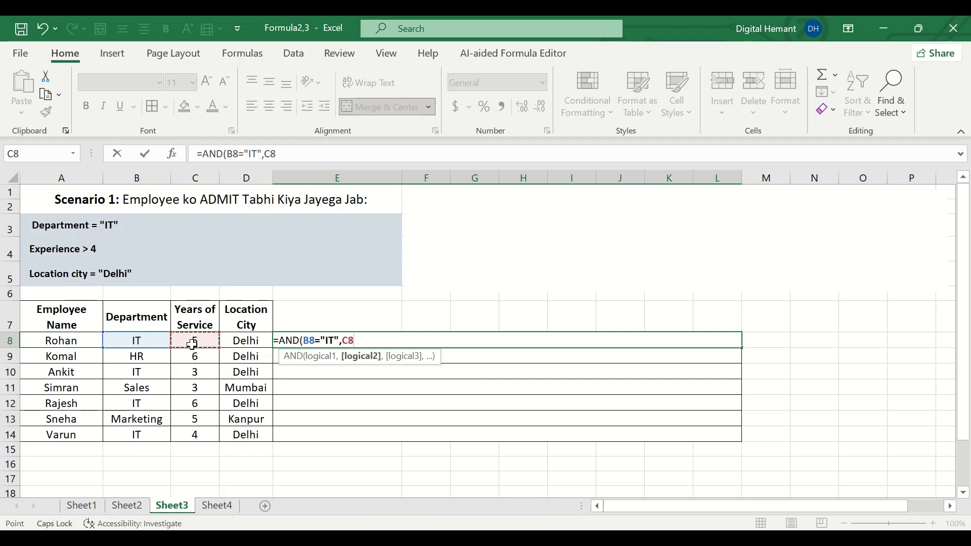
type(">")
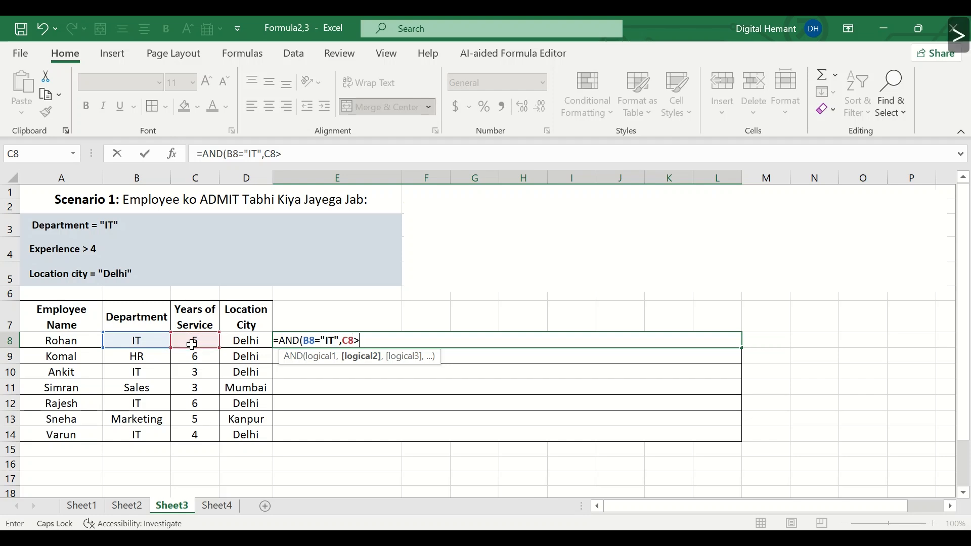
type("4,")
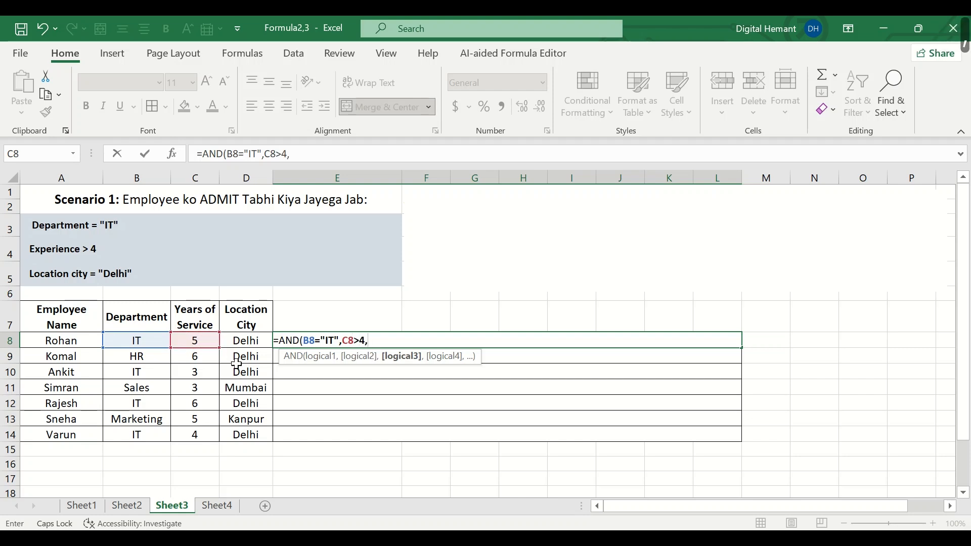
left_click(241, 339)
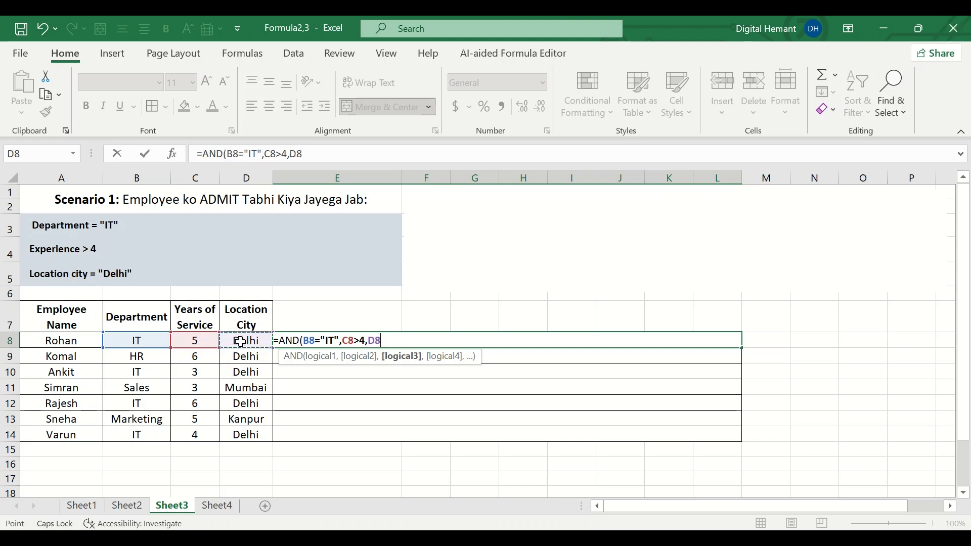
type("+")
key("BackSpace")
type("=\"")
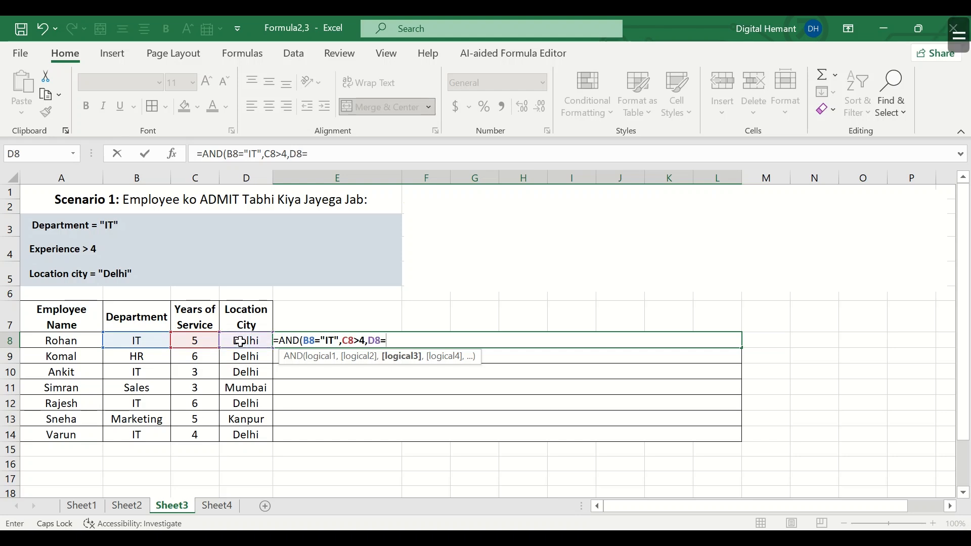
key("Caps_Lock")
type("Dehli\"")
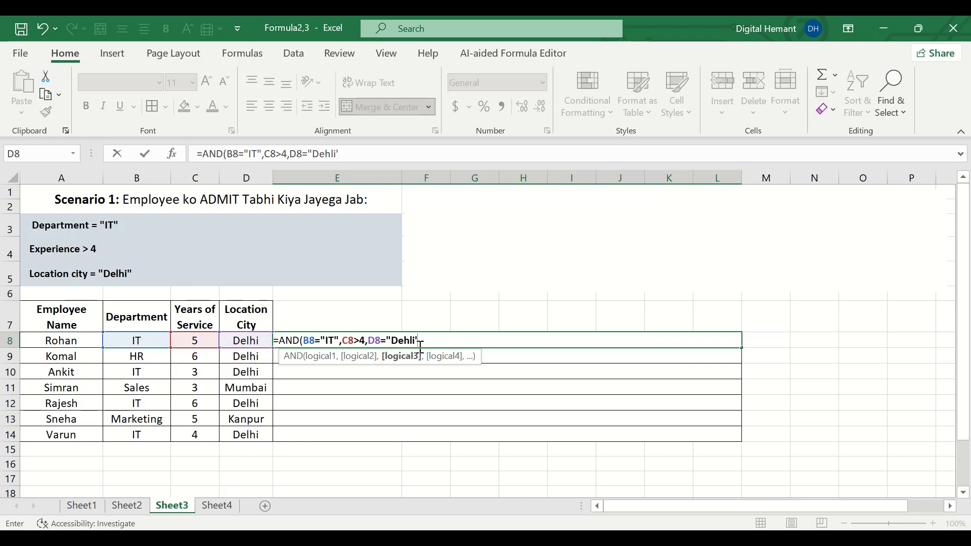
type(")")
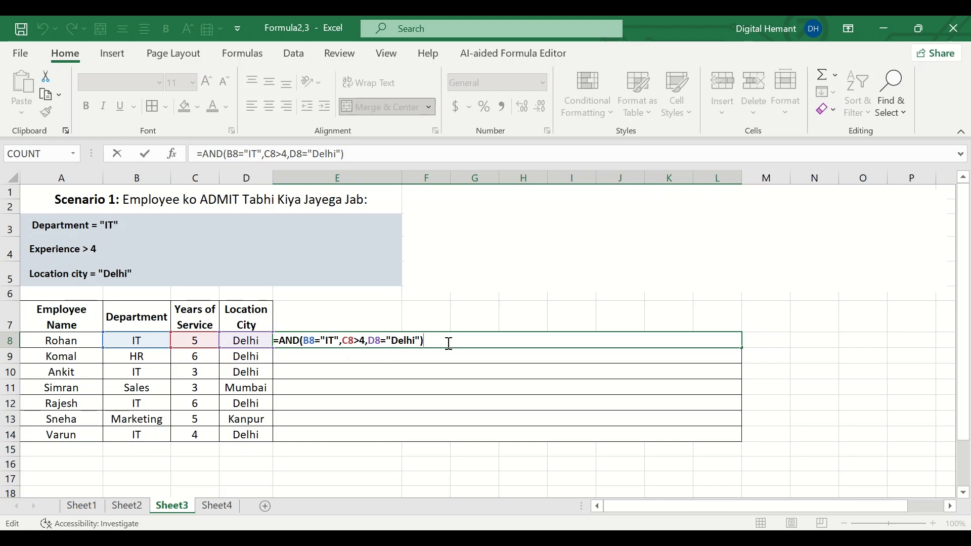
key("Return")
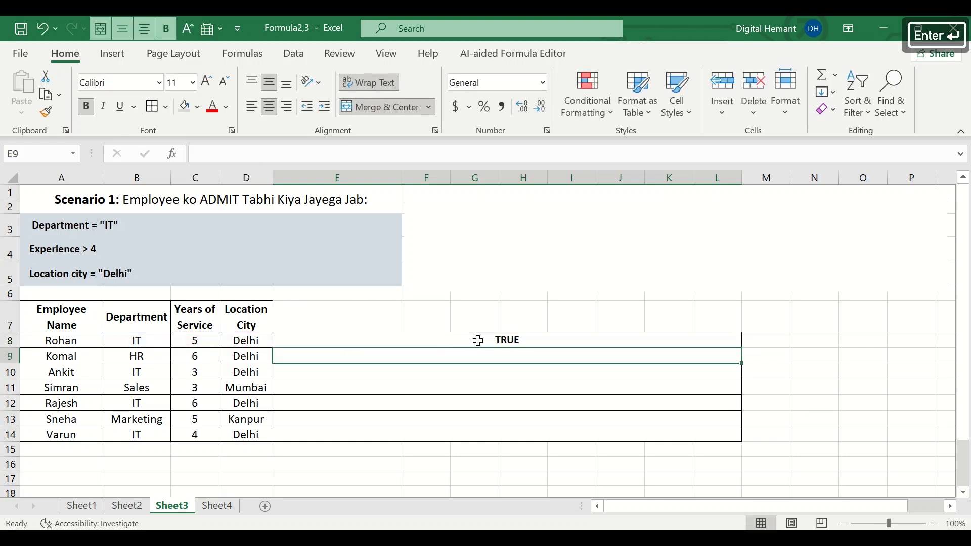
Fill the AND formula from E8 down through row 14 and check individual rows against the criteria
left_click(477, 339)
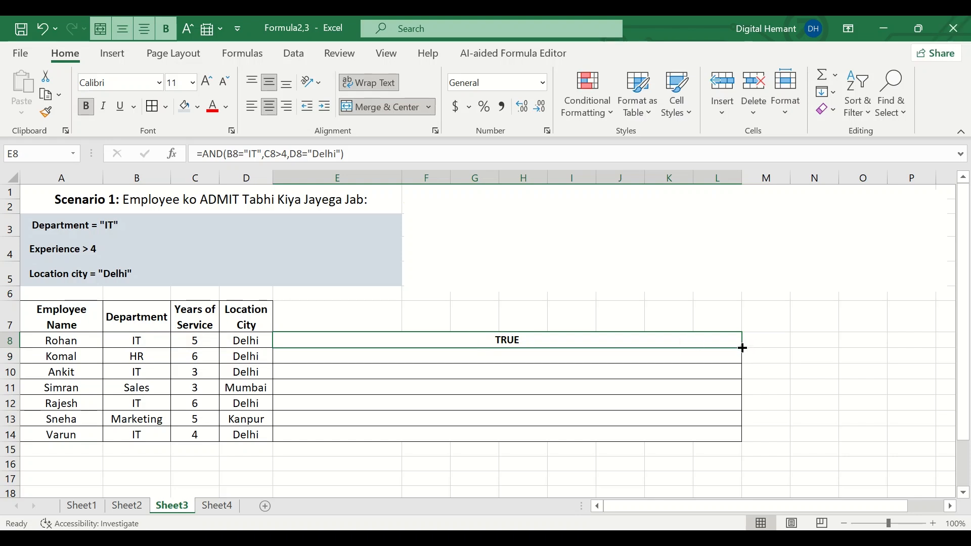
left_click_drag(742, 348, 730, 441)
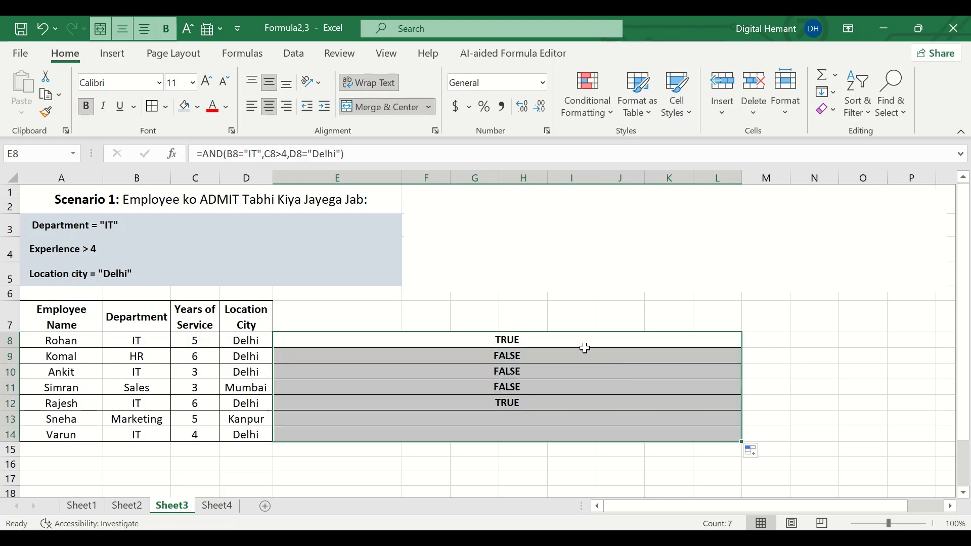
left_click(510, 356)
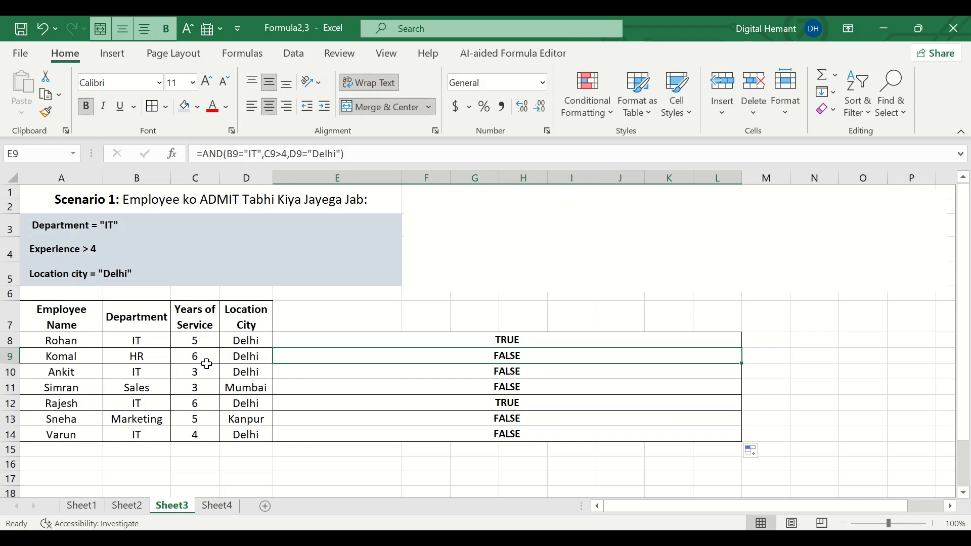
left_click(483, 342)
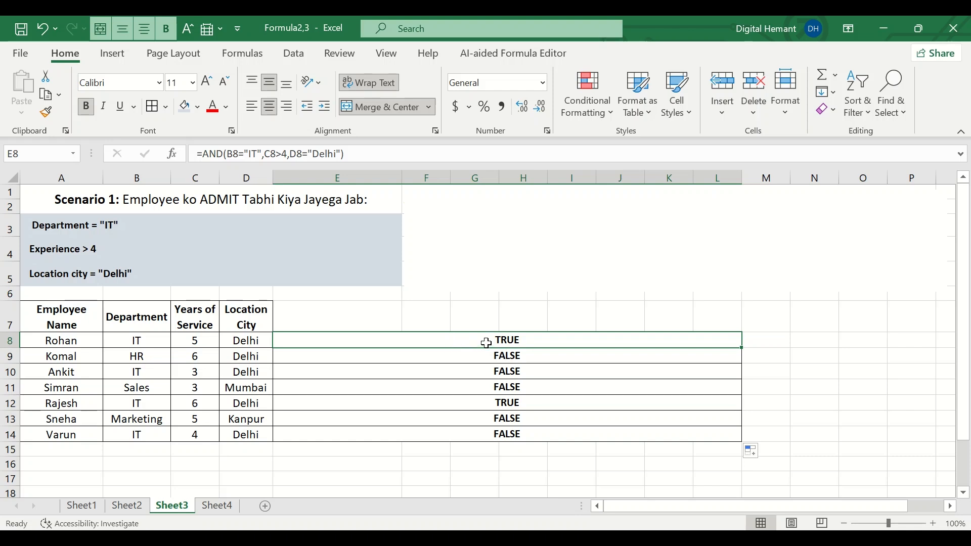
left_click(484, 405)
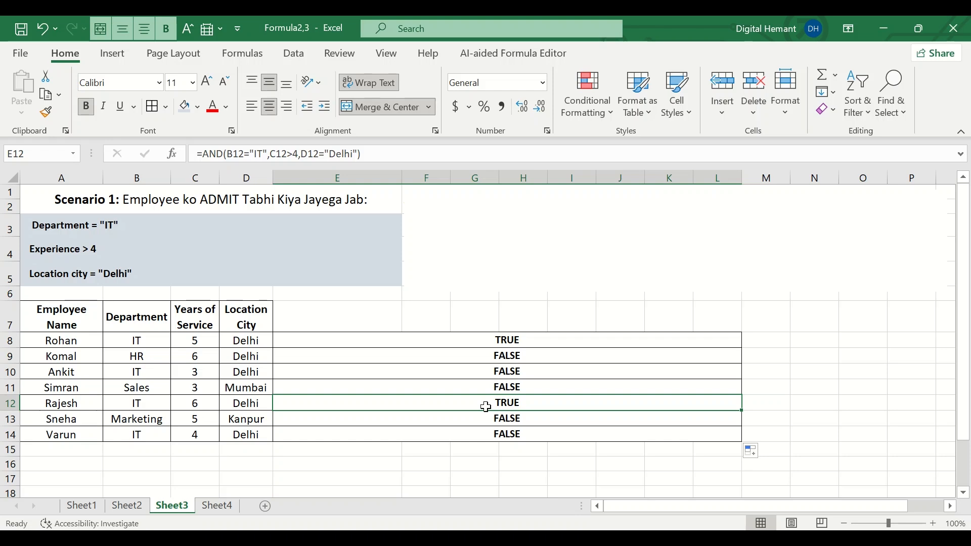
left_click(481, 343)
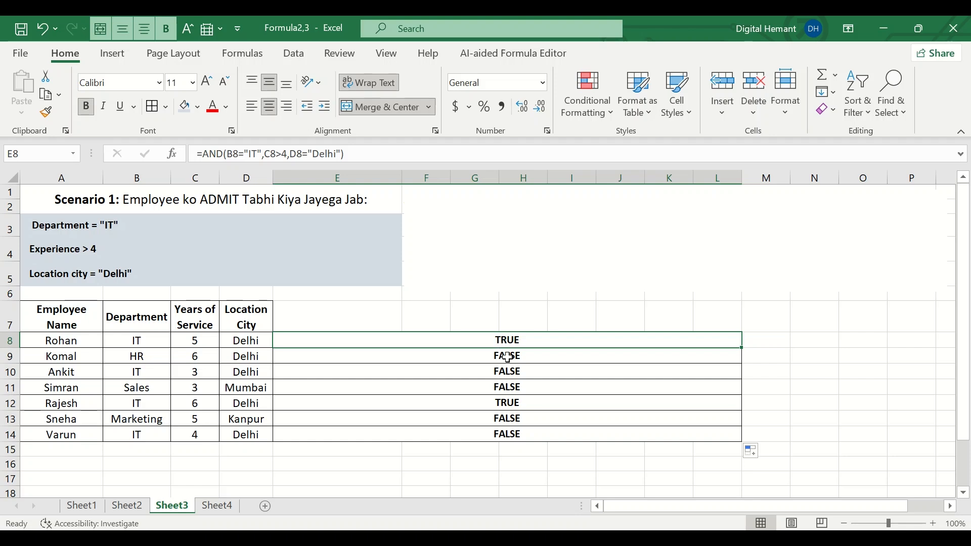
Clear the filled AND formulas from rows 9 to 14, keeping only the one in E8
left_click_drag(520, 358, 520, 431)
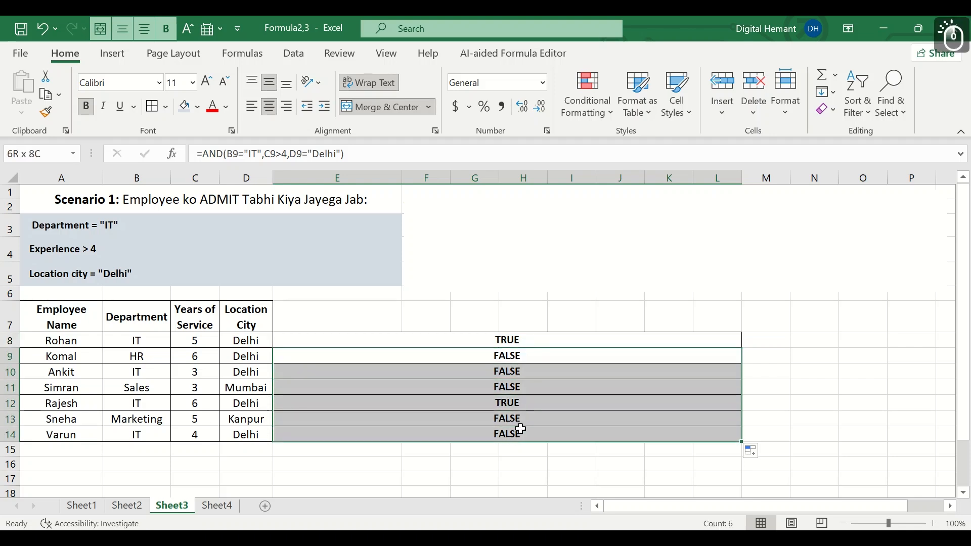
right_click(516, 389)
left_click(552, 320)
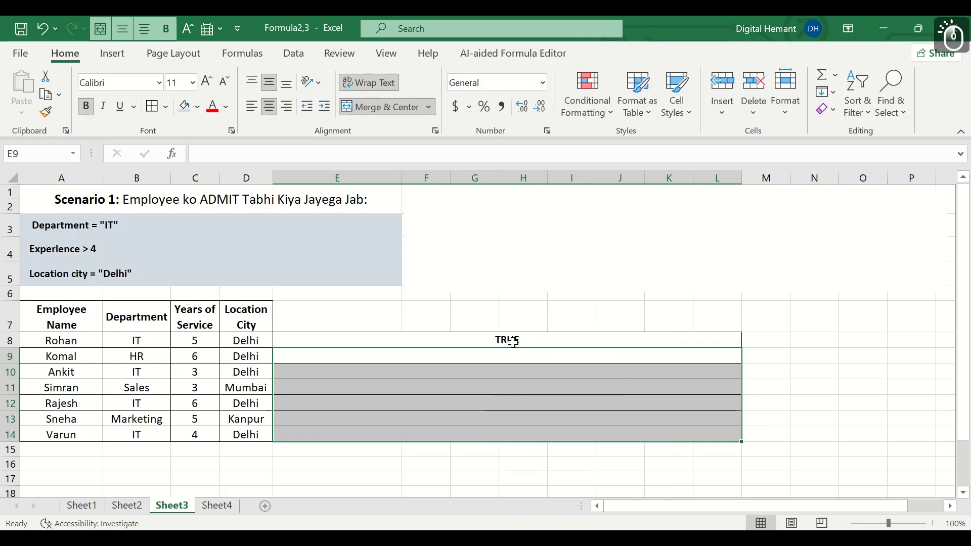
Wrap the AND formula in E8 in an IF function so that it serves as the logical test
double_click(513, 341)
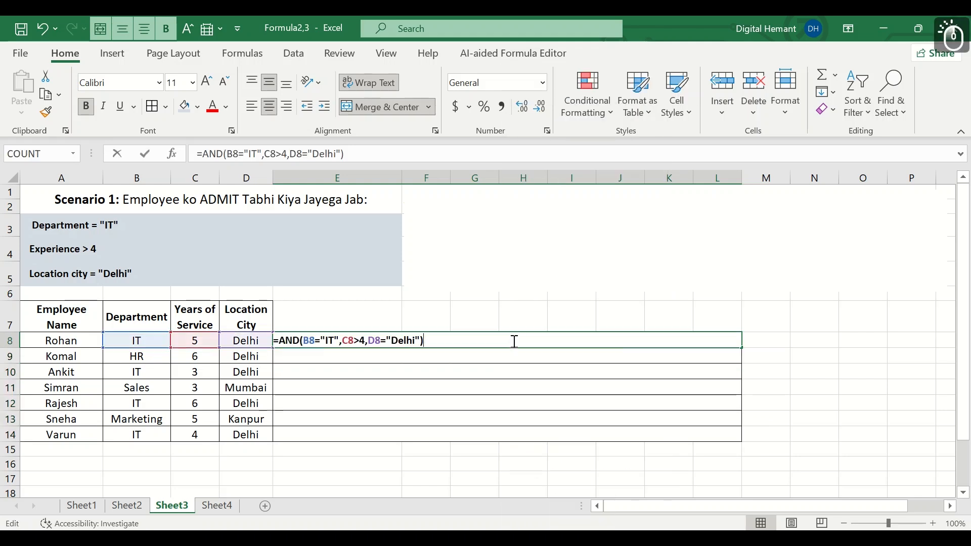
left_click(282, 340)
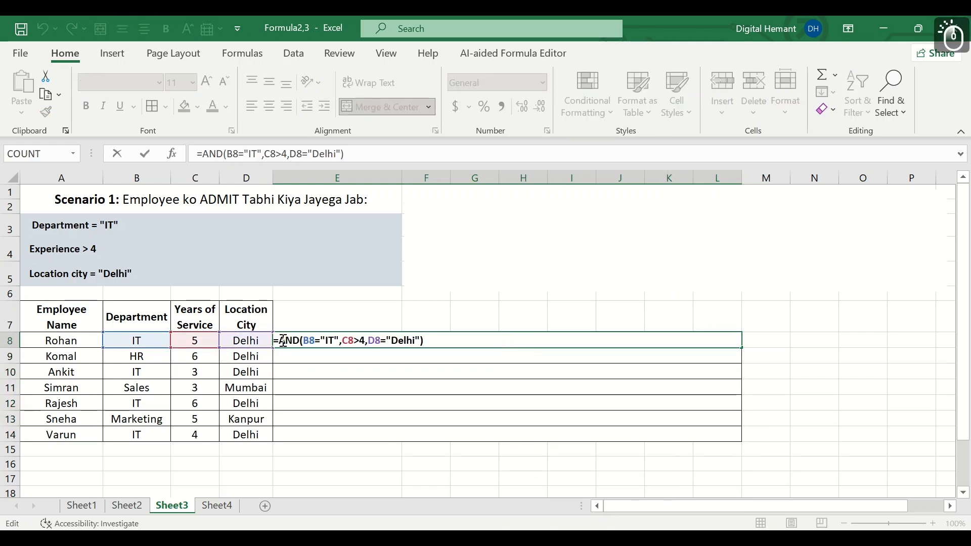
type("if")
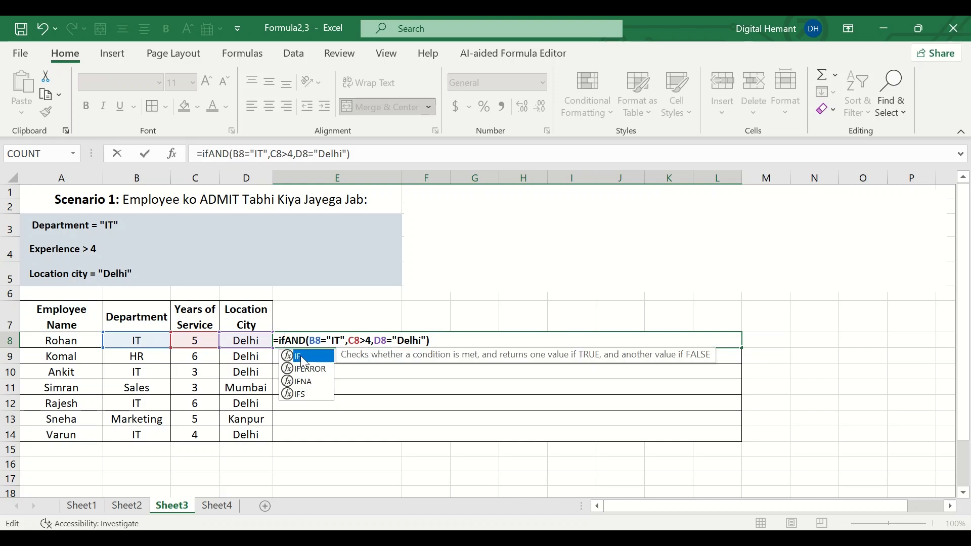
double_click(301, 356)
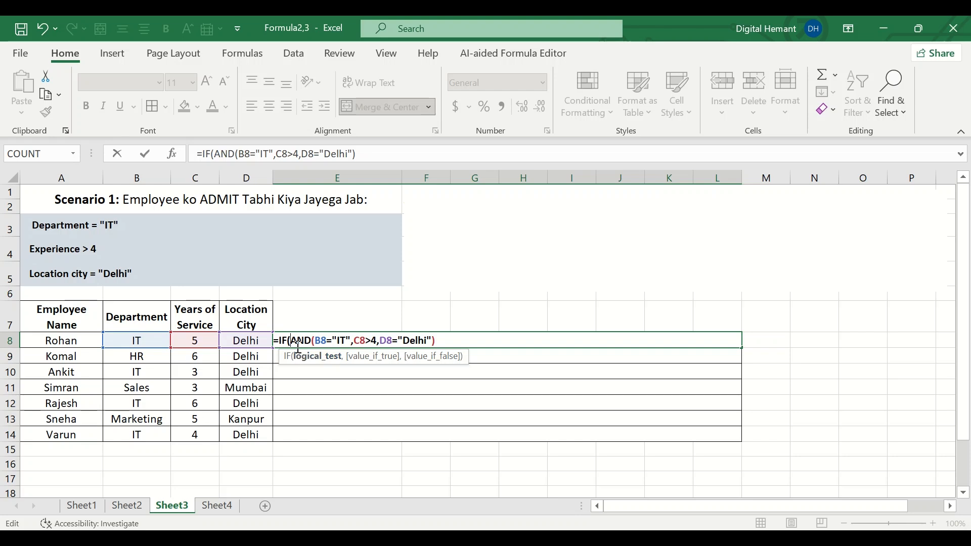
left_click_drag(292, 341, 433, 341)
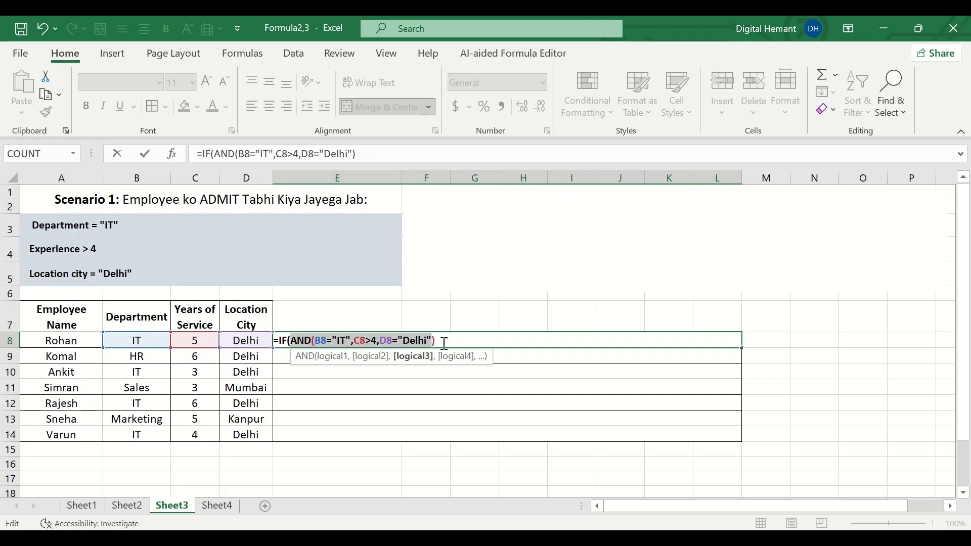
left_click(445, 342)
type(",")
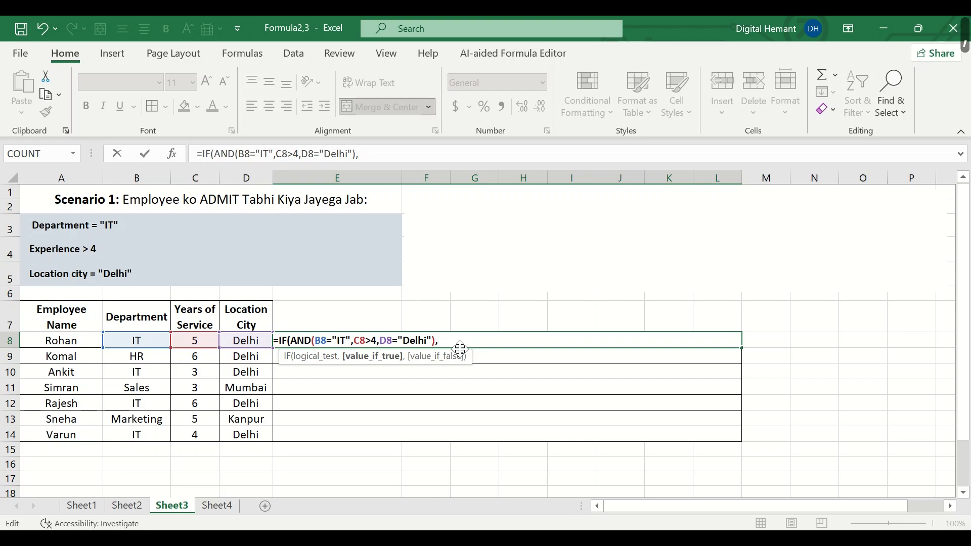
Complete the IF formula in E8 with "Admit" as the true value and "No Admit" as the false value
key("Caps_Lock")
type("A")
key("BackSpace")
type("\"")
key("Caps_Lock")
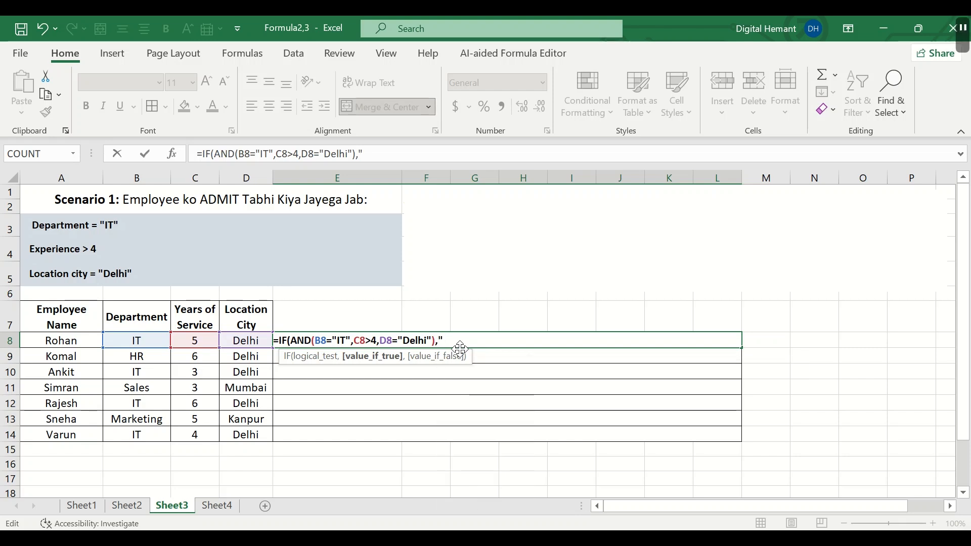
type("Admit\"")
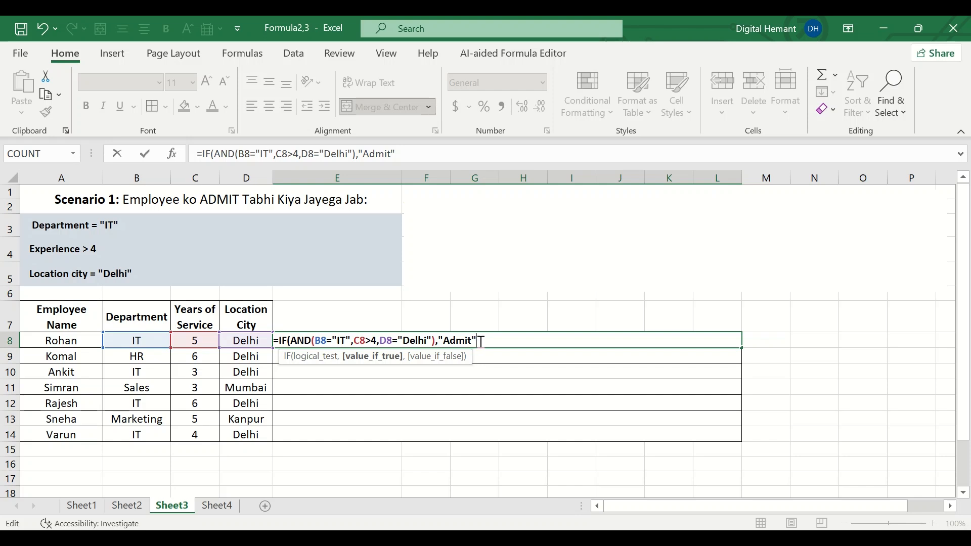
type(",\"")
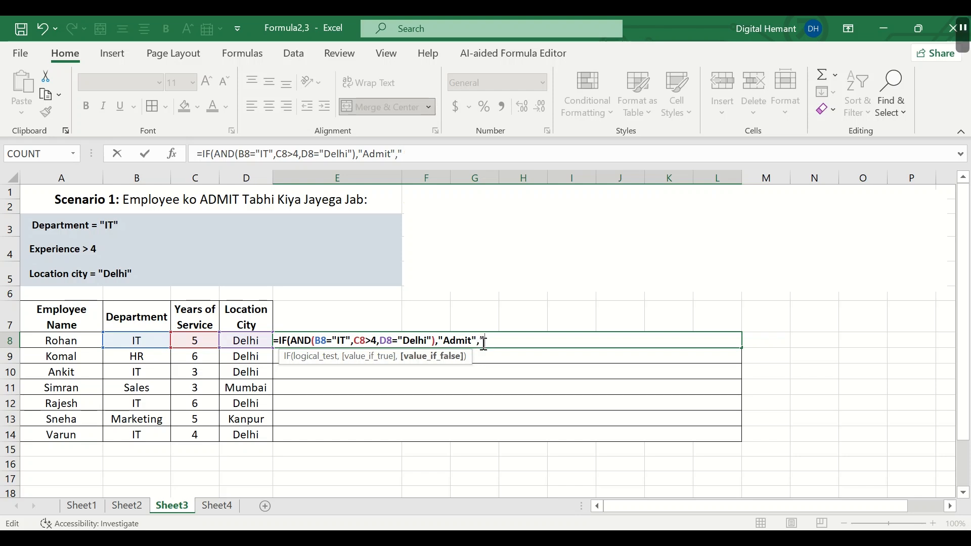
type("No Admit\"")
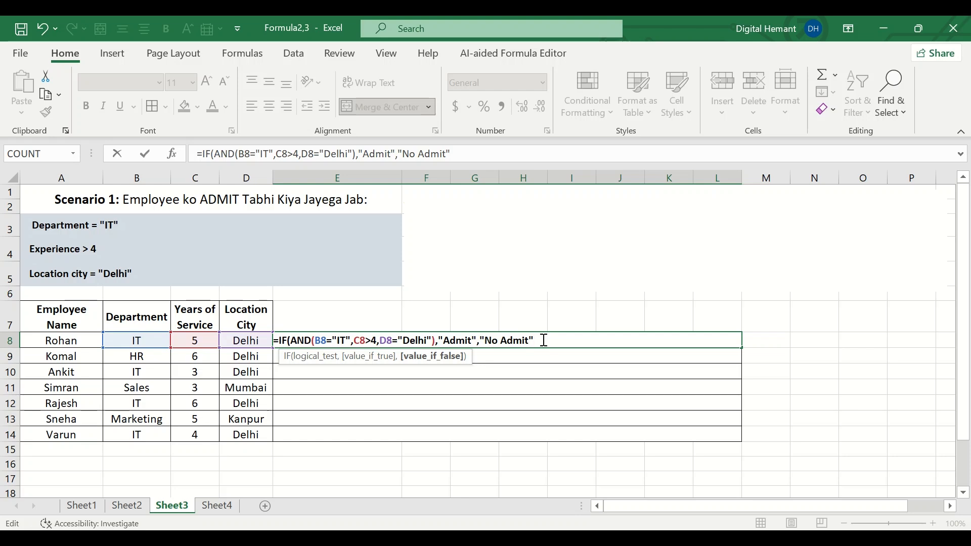
type(")")
key("Return")
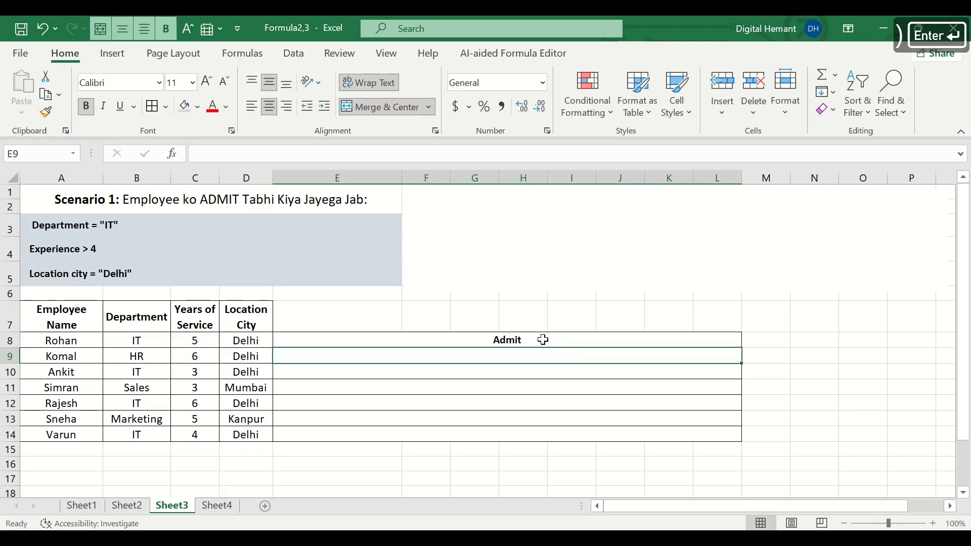
Fill the IF formula with the "Admit" and "No Admit" outcomes from E8 down through row 14
left_click(543, 340)
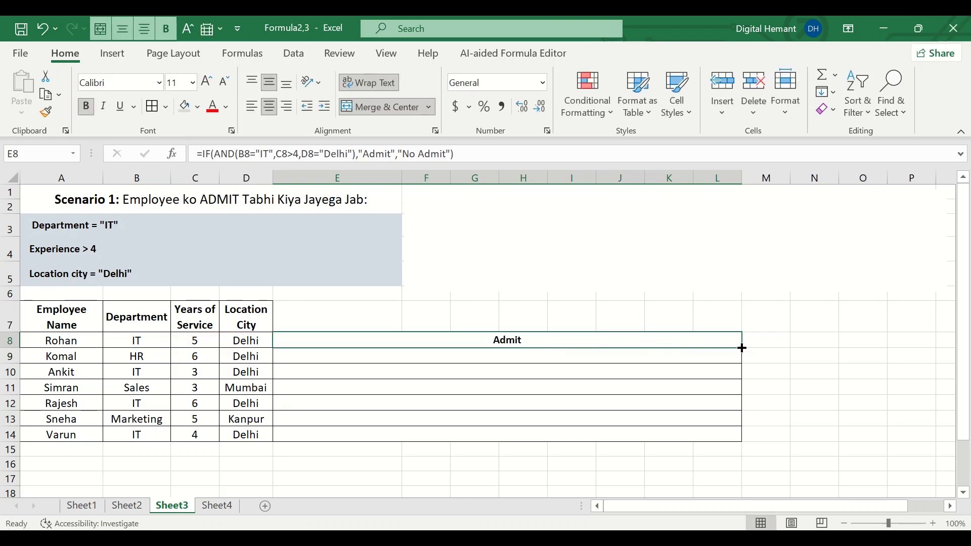
left_click_drag(741, 348, 735, 441)
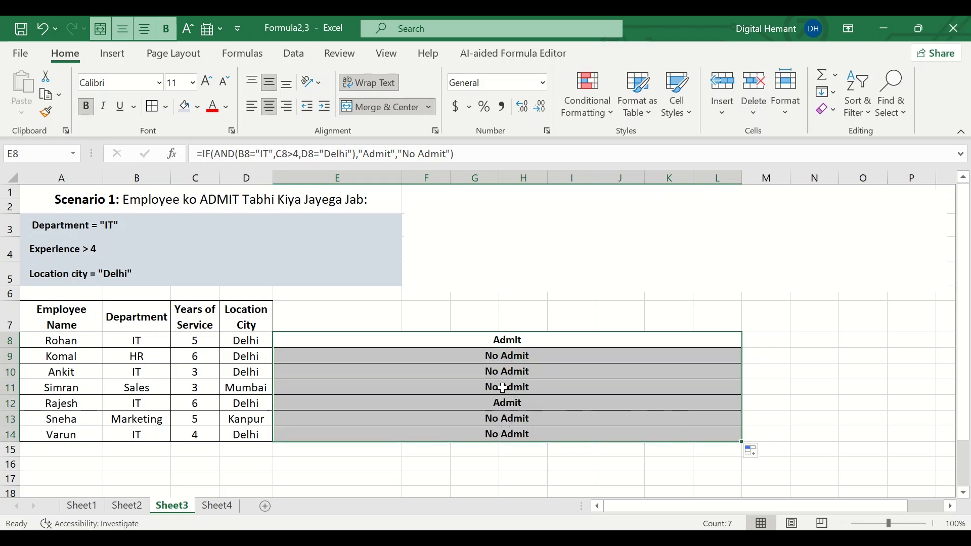
left_click(493, 342)
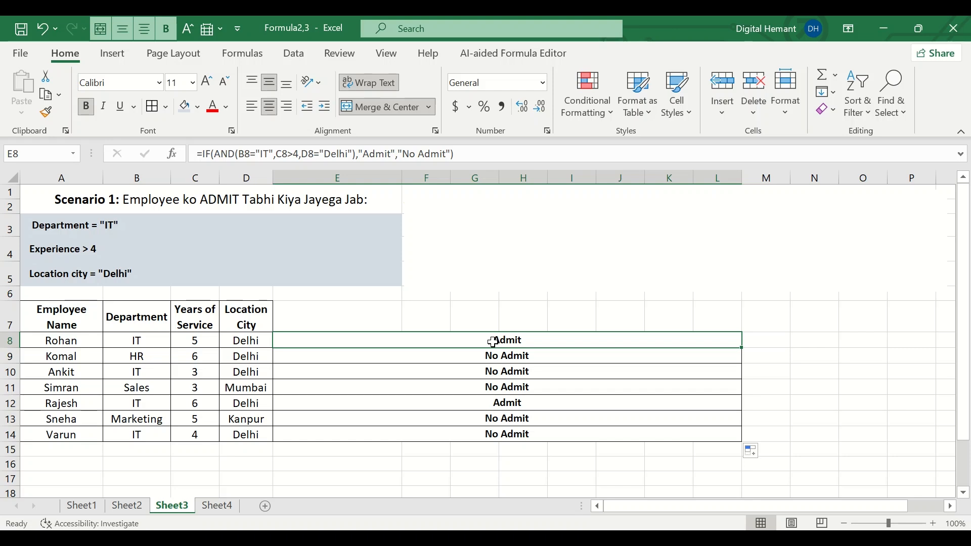
Change the true value of the IF formula in E8 to "YES"
double_click(493, 342)
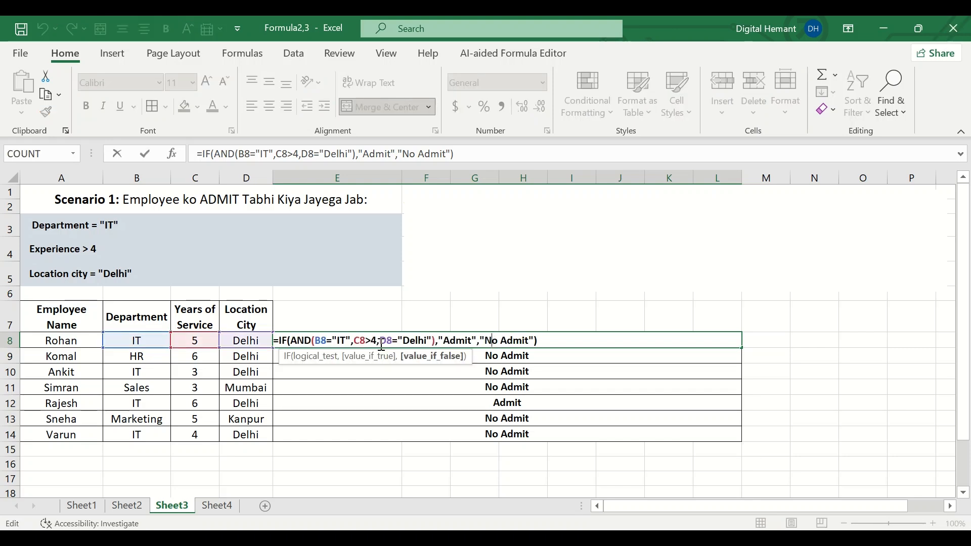
left_click(447, 342)
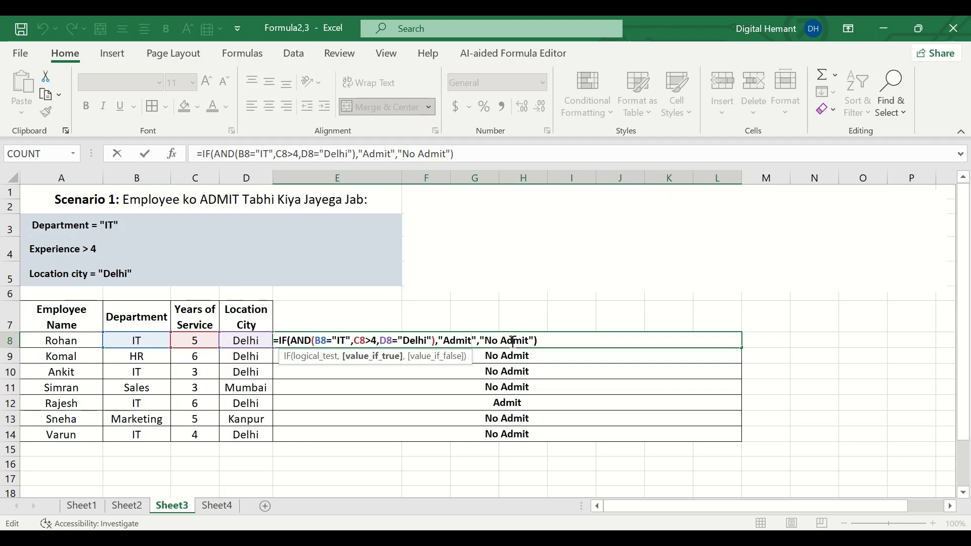
left_click(474, 341)
key("BackSpace")
key("BackSpace")
key("BackSpace")
key("BackSpace")
key("BackSpace")
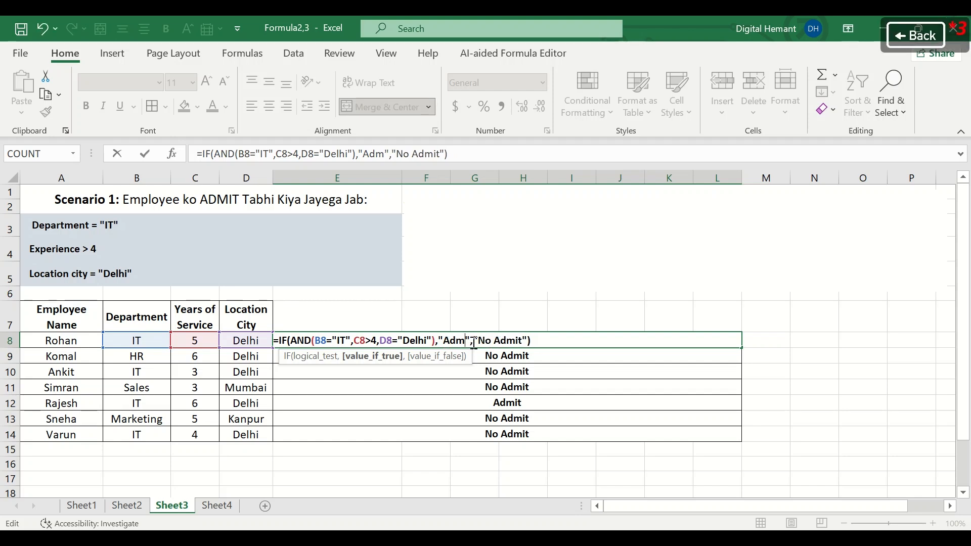
key("Caps_Lock")
type("YES")
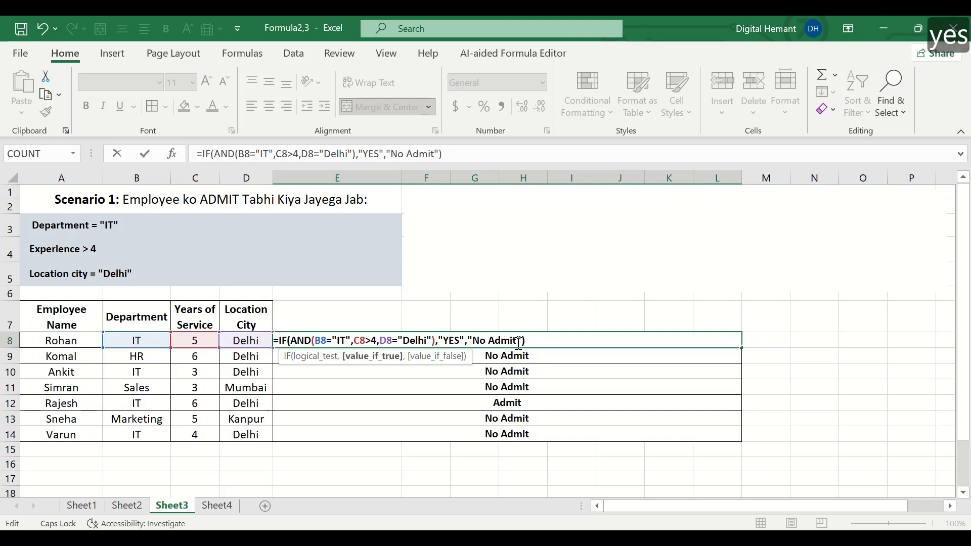
Change the false value of the IF formula in E8 to "NO" and commit the formula
left_click(519, 341)
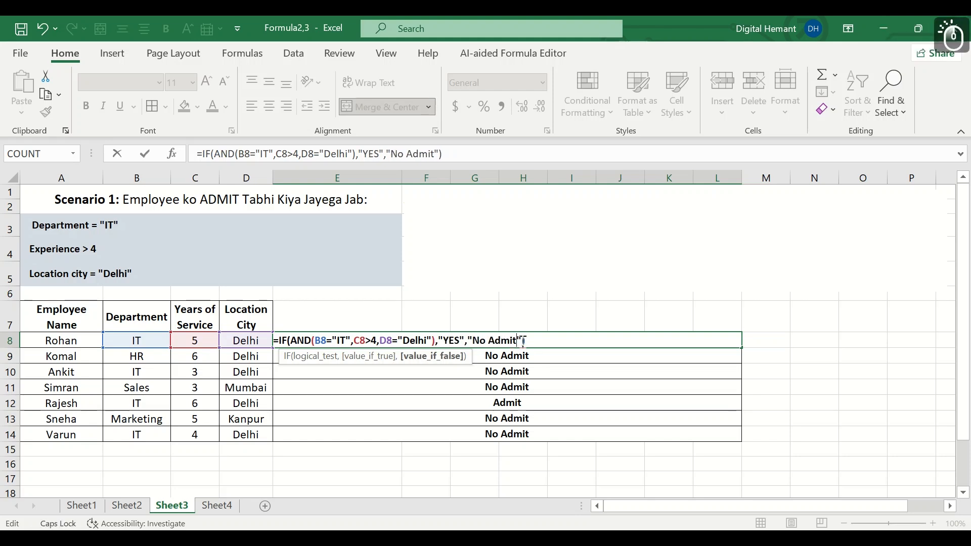
key("BackSpace")
key("BackSpace")
key("BackSpace")
key("BackSpace")
key("BackSpace")
key("BackSpace")
key("BackSpace")
key("BackSpace")
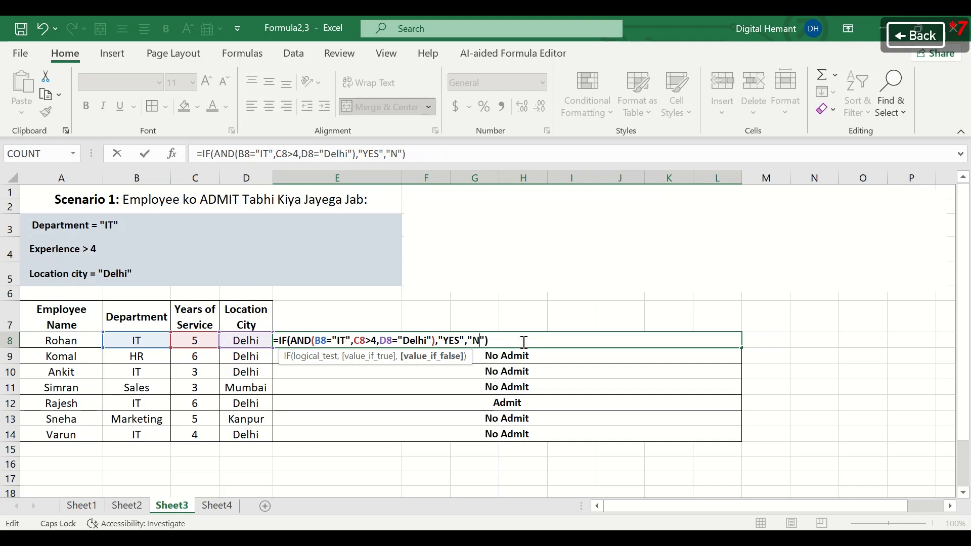
type("NO")
left_click(518, 341)
key("Return")
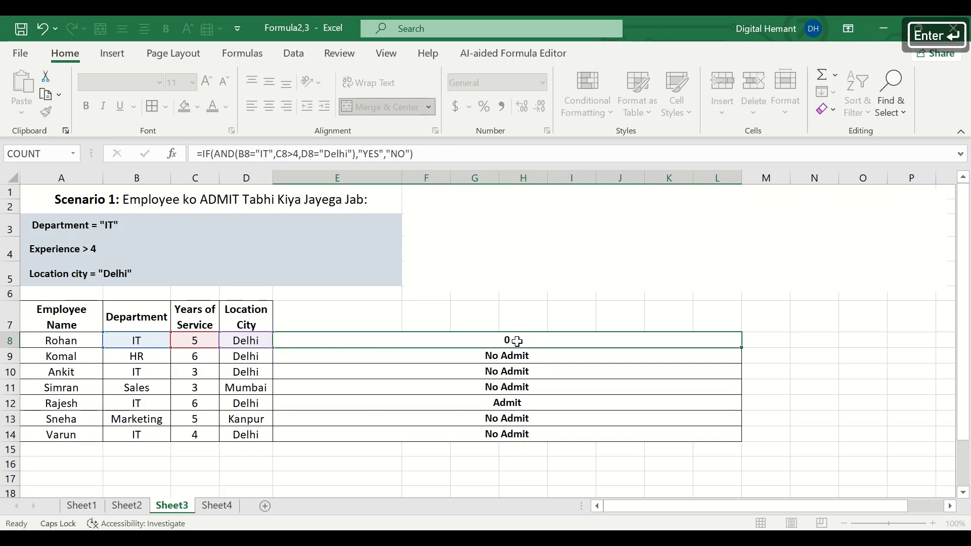
Copy the "YES"/"NO" version of the formula from E8 down through row 14
left_click(742, 348)
left_click_drag(742, 348, 737, 442)
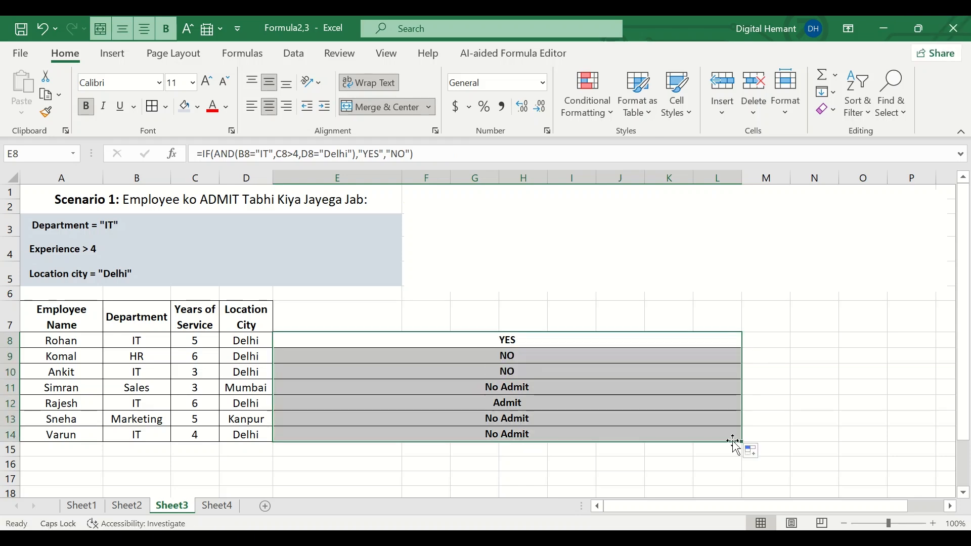
left_click(538, 386)
left_click(516, 341)
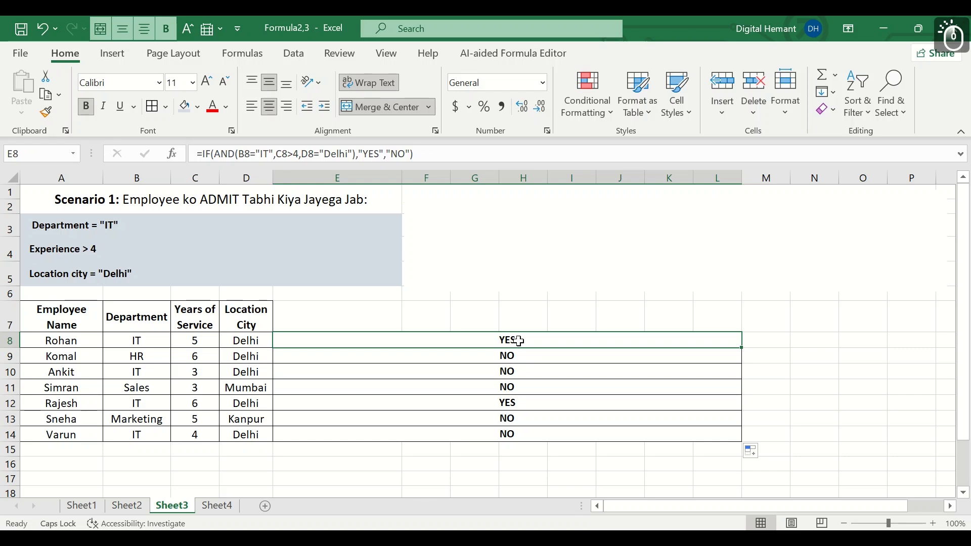
Replace "YES" in the E8 formula with a reference to the employee name in A8
double_click(516, 340)
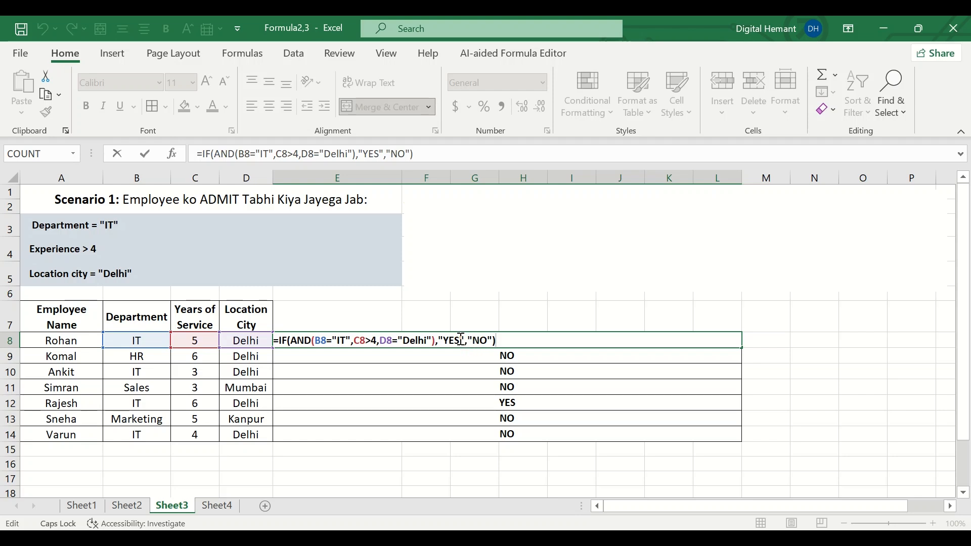
left_click(465, 342)
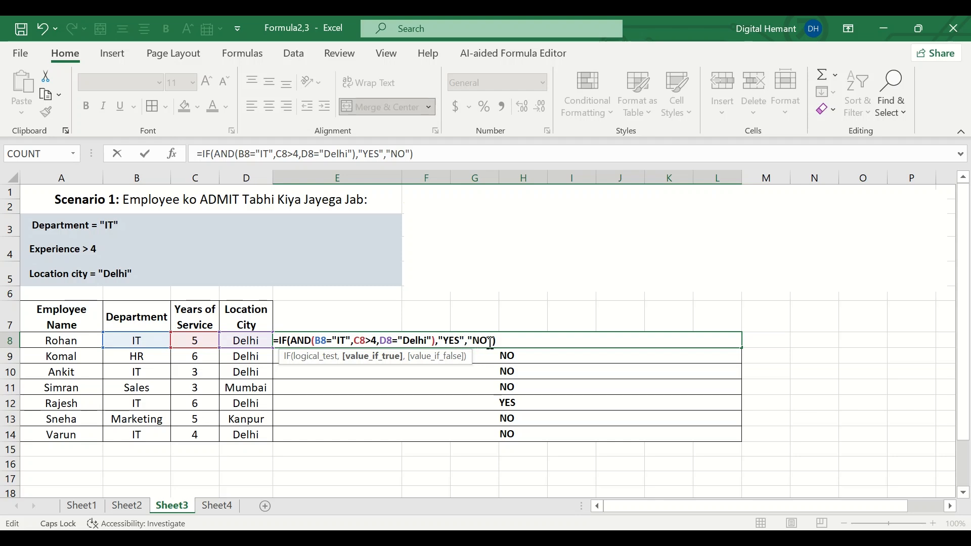
key("BackSpace")
key("BackSpace")
key("BackSpace")
key("BackSpace")
key("BackSpace")
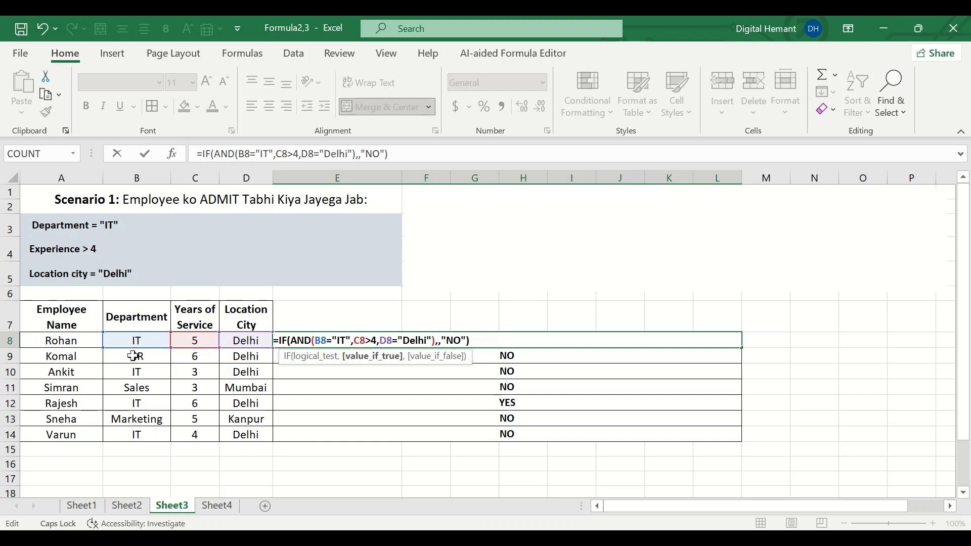
left_click(57, 342)
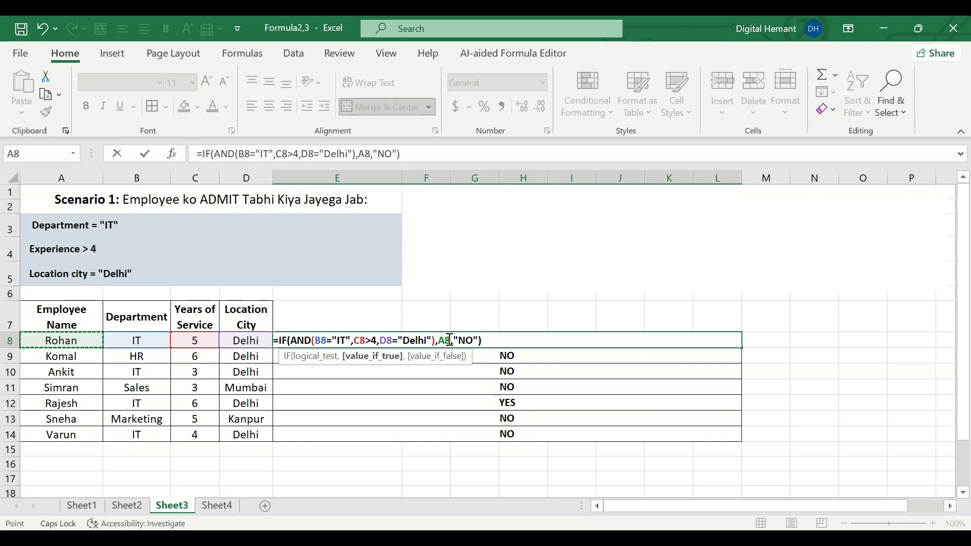
left_click(491, 338)
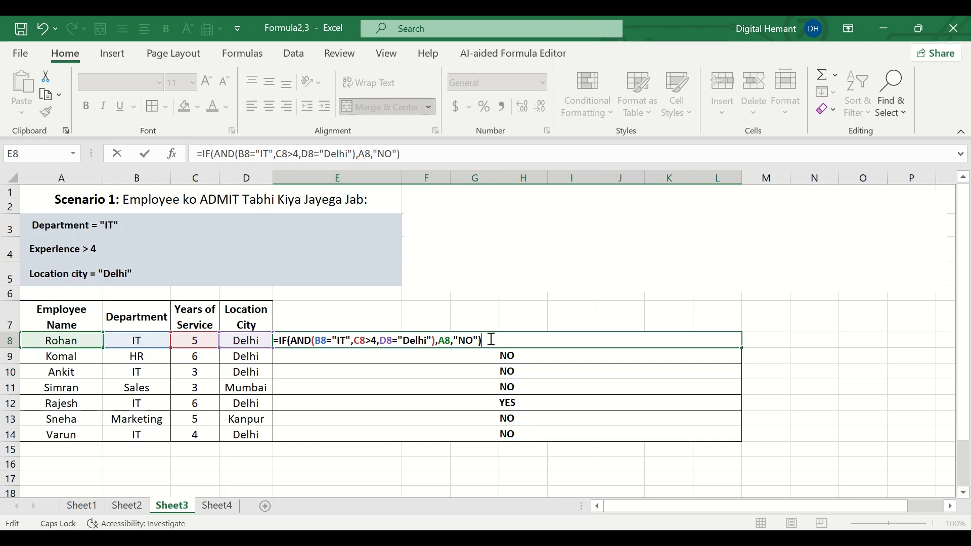
key("Return")
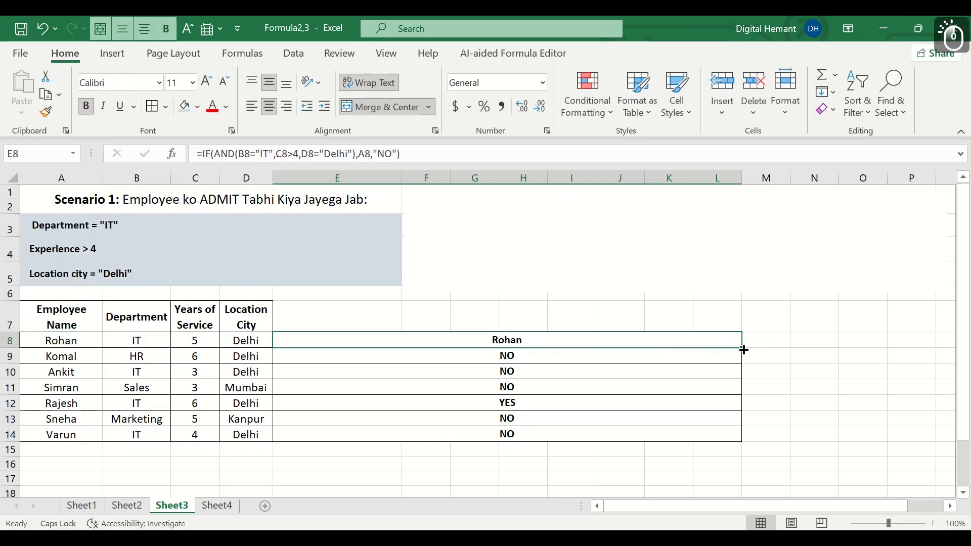
Fill the formula that returns the employee name or "NO" from E8 down through row 14
left_click_drag(741, 346, 741, 444)
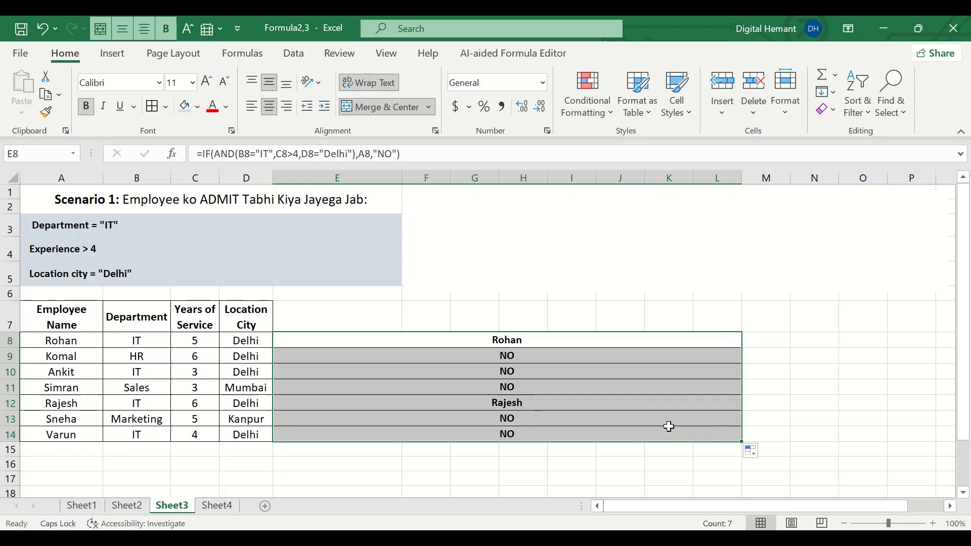
left_click(668, 422)
left_click(482, 340)
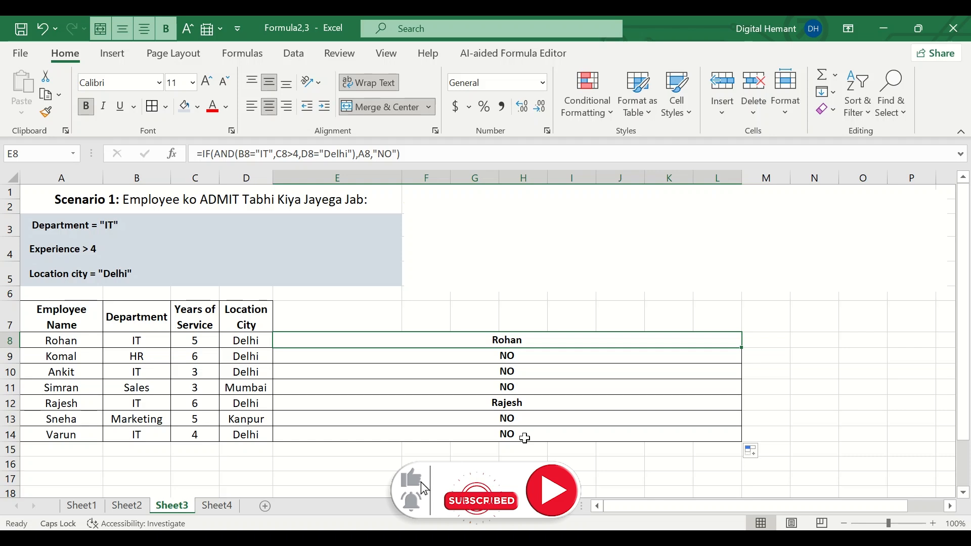
Clear the contents of the result cells in rows 9 to 14, keeping only the formula in E8
left_click(537, 359)
left_click_drag(537, 359, 535, 434)
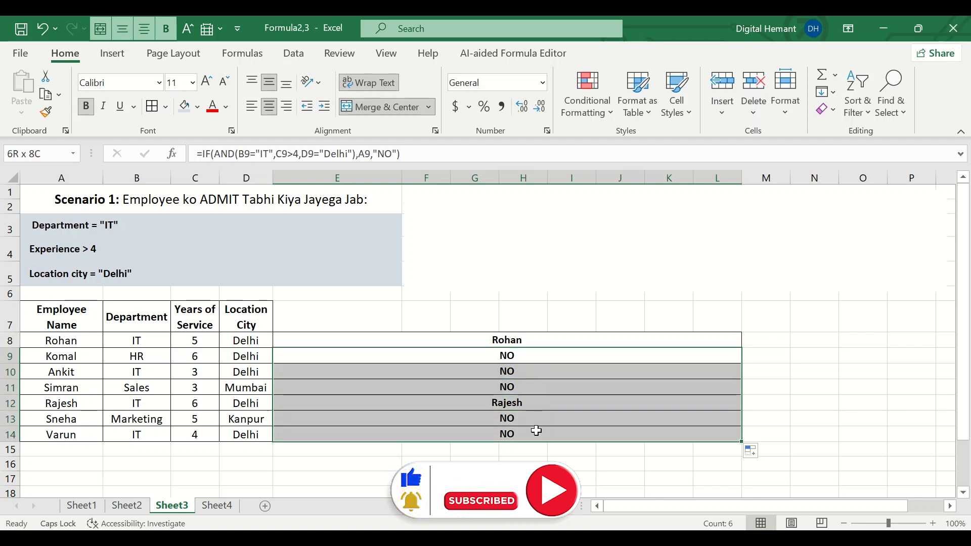
right_click(519, 394)
left_click(575, 313)
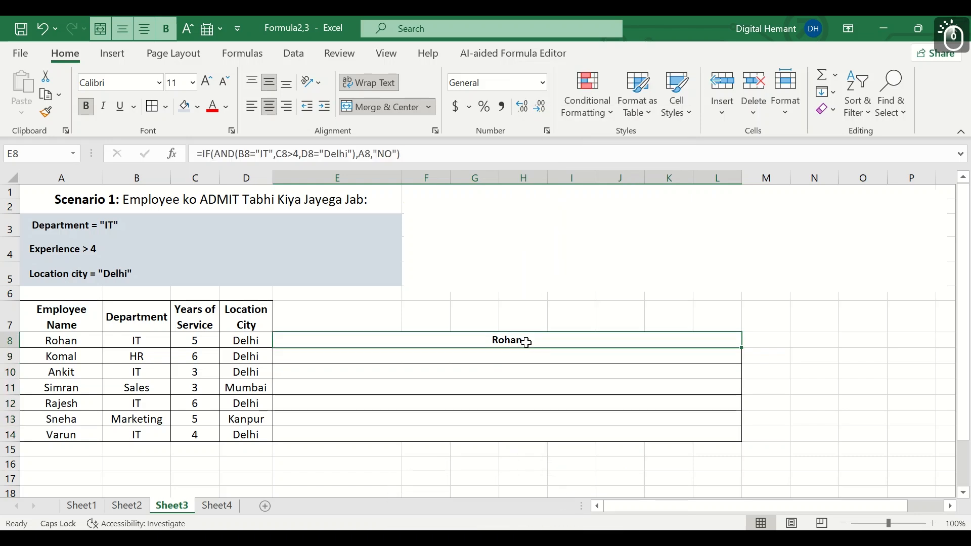
Replace "NO" in the E8 formula with an empty string ("") as the false value
double_click(526, 341)
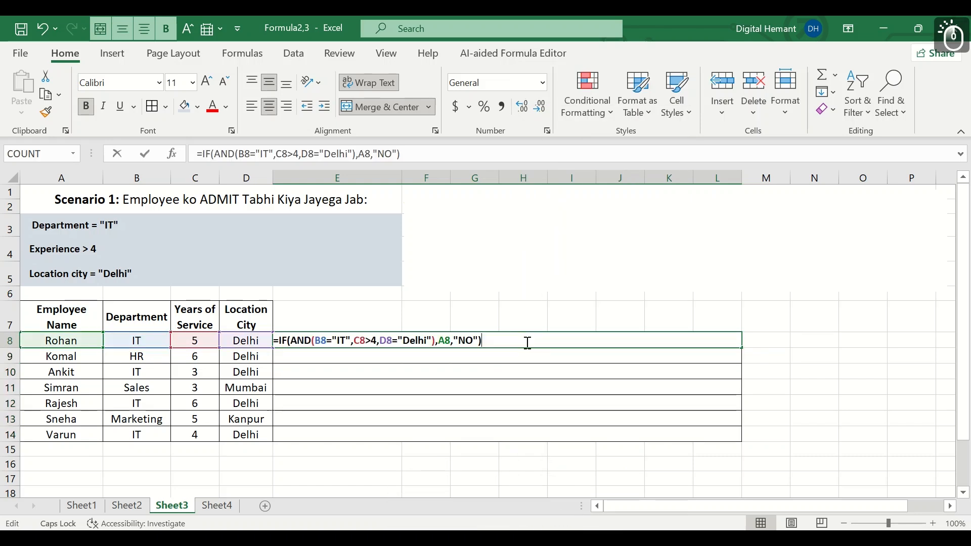
left_click(476, 340)
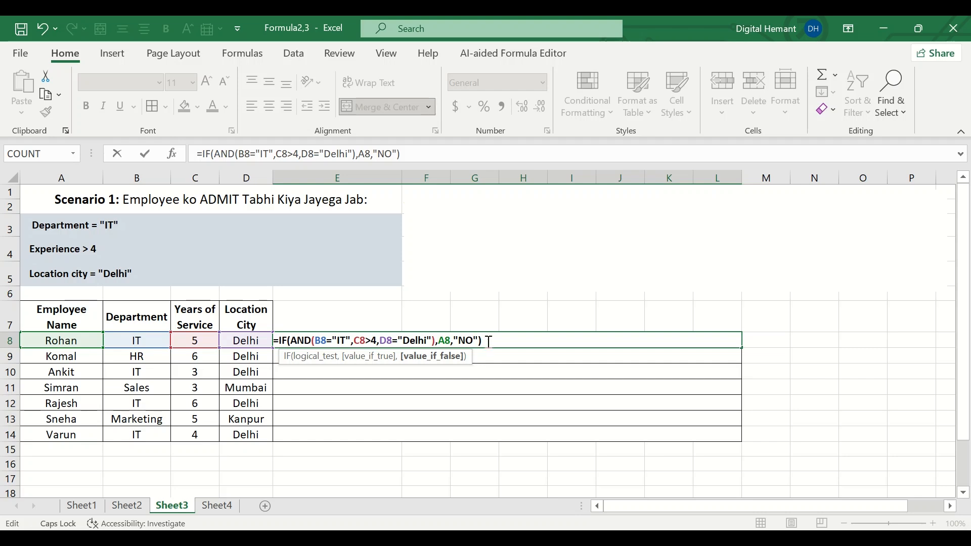
key("BackSpace")
key("BackSpace")
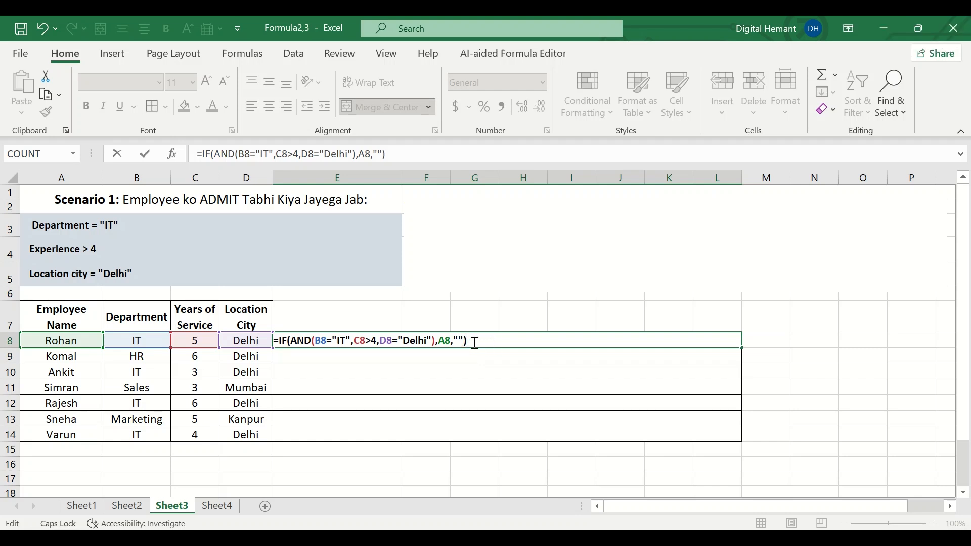
key("Return")
Fill the formula with the empty-string false value from E8 down through row 14
left_click(476, 342)
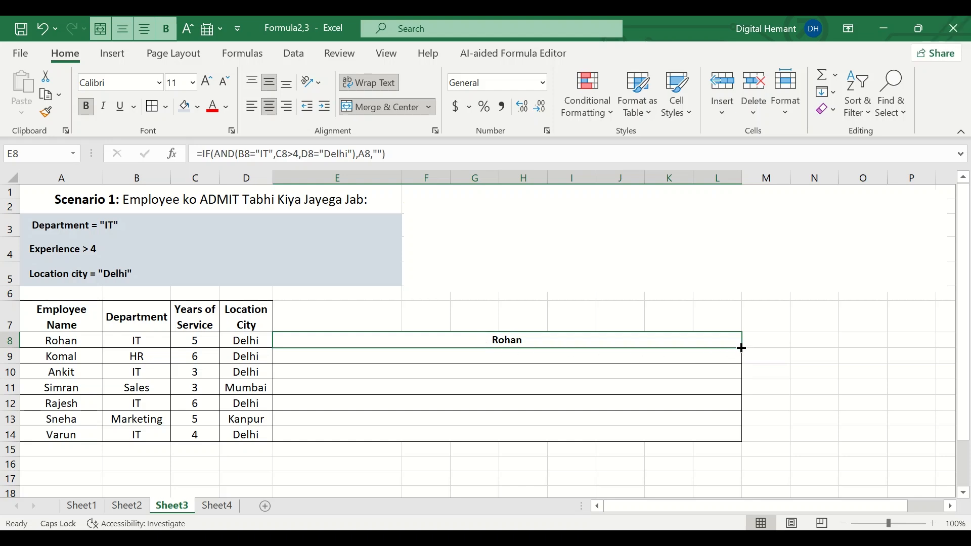
left_click_drag(742, 347, 743, 442)
left_click(506, 372)
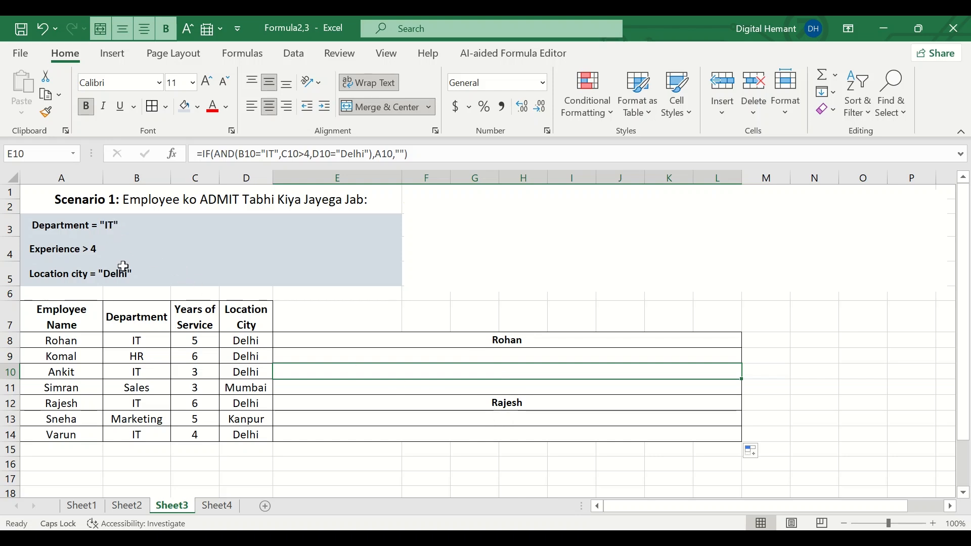
double_click(525, 344)
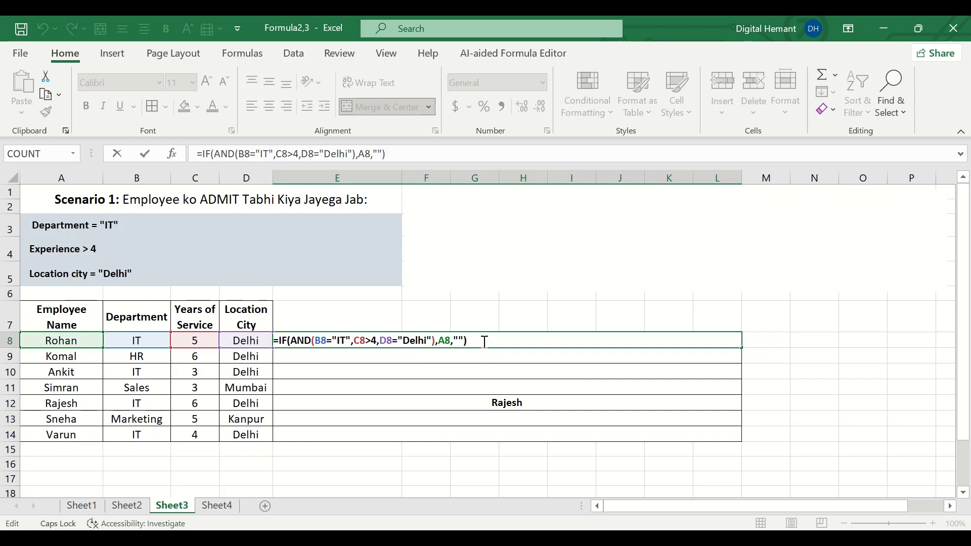
key("BackSpace")
key("BackSpace")
key("BackSpace")
key("BackSpace")
key("BackSpace")
key("BackSpace")
key("BackSpace")
key("BackSpace")
key("BackSpace")
key("BackSpace")
key("BackSpace")
key("BackSpace")
key("BackSpace")
key("BackSpace")
key("BackSpace")
key("BackSpace")
key("BackSpace")
key("BackSpace")
key("BackSpace")
key("BackSpace")
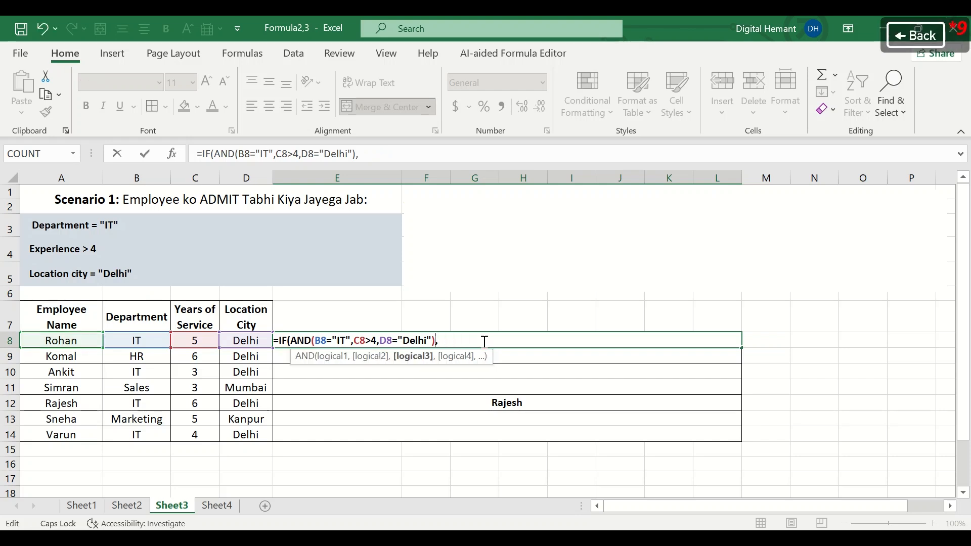
key("Escape")
Clear the contents of all result cells from E8 down through row 14
left_click_drag(496, 340, 496, 436)
right_click(495, 387)
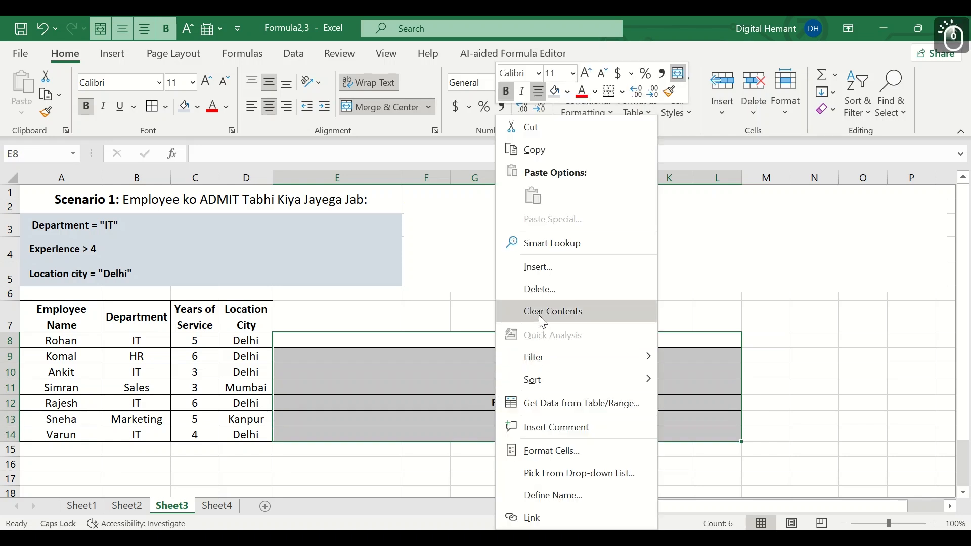
left_click(539, 314)
left_click(486, 384)
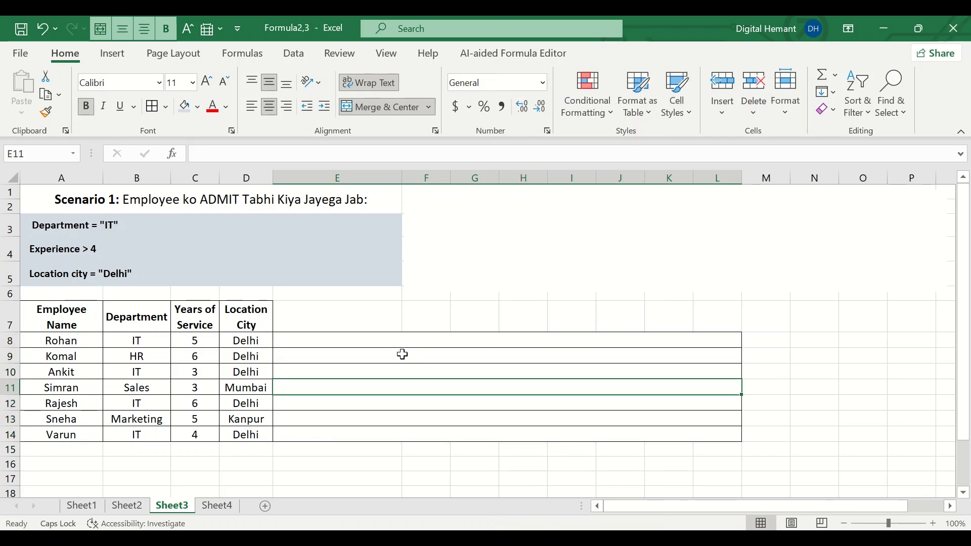
left_click(404, 355)
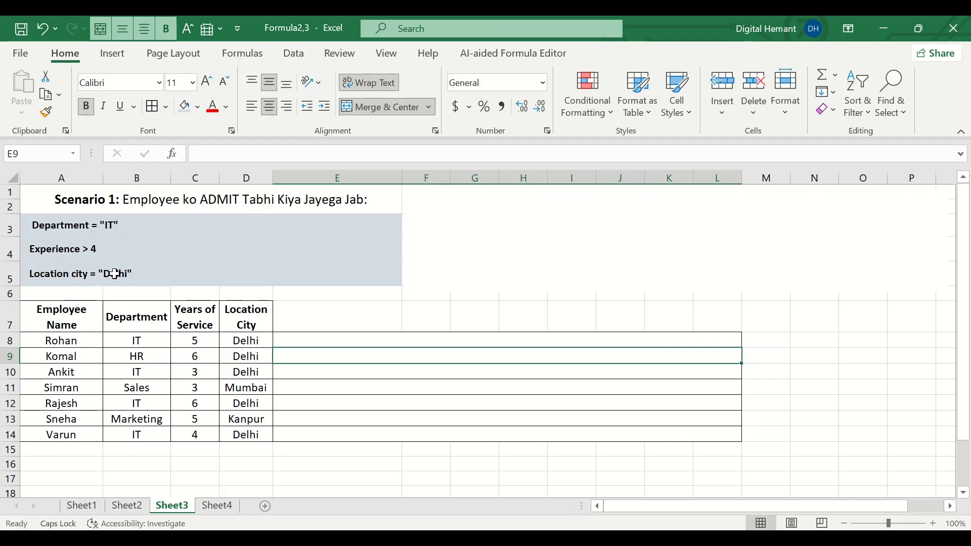
Delete the blank rectangle covering the area beside the Scenario 1 criteria and select the result cell E8
left_click(467, 266)
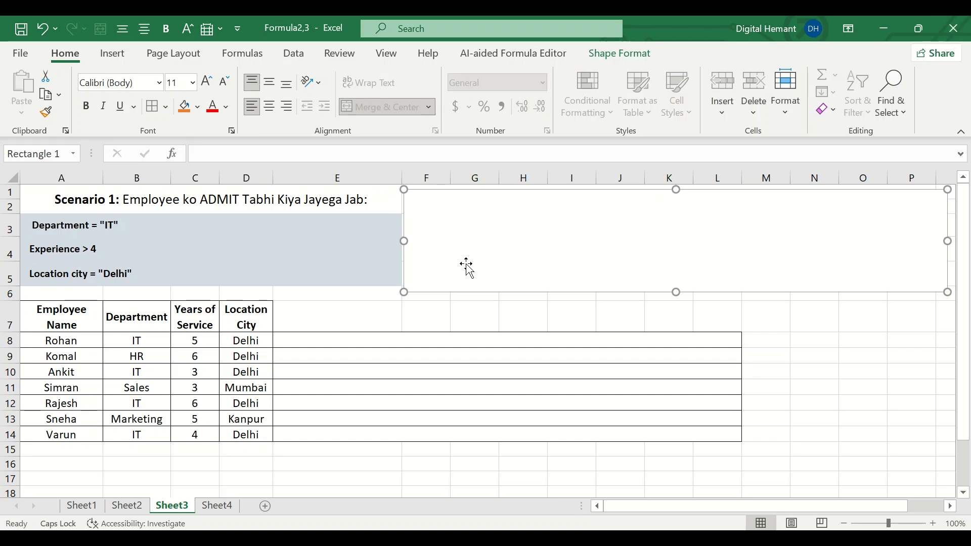
key("Delete")
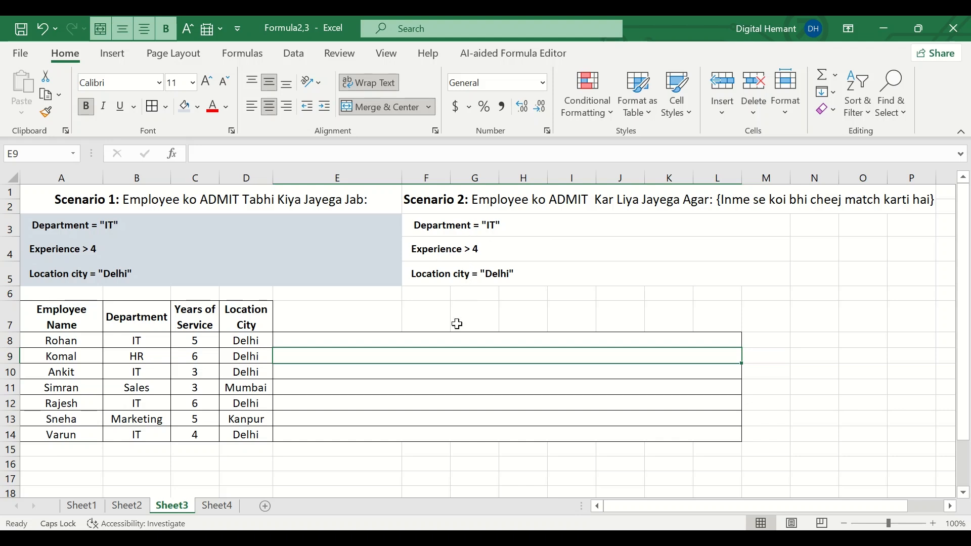
left_click(408, 338)
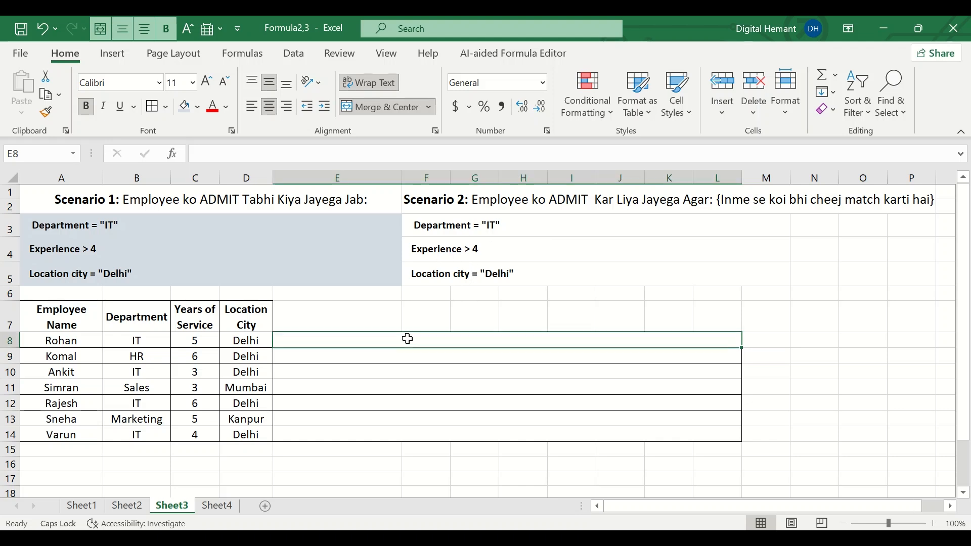
Start an OR formula in E8 with the conditions B8="IT" and C8>4
type("=")
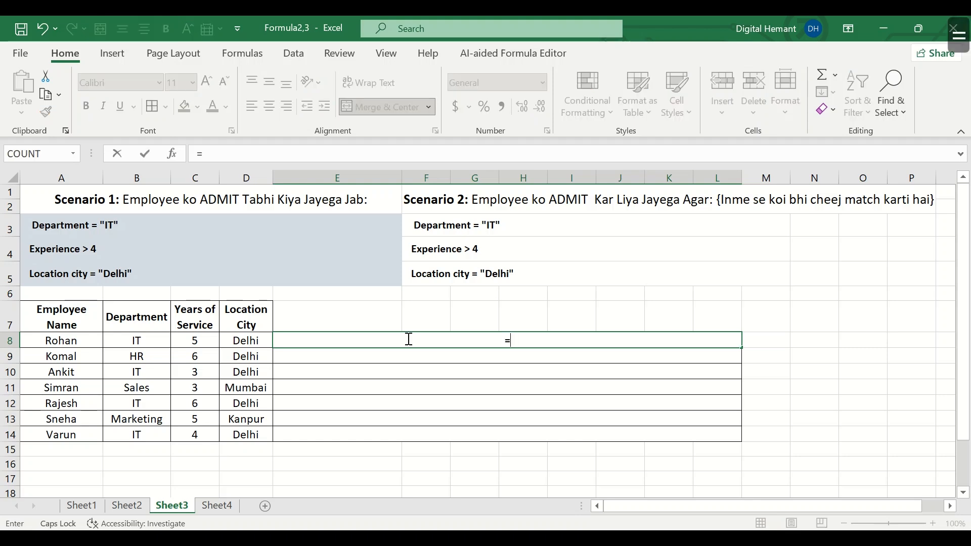
type("O")
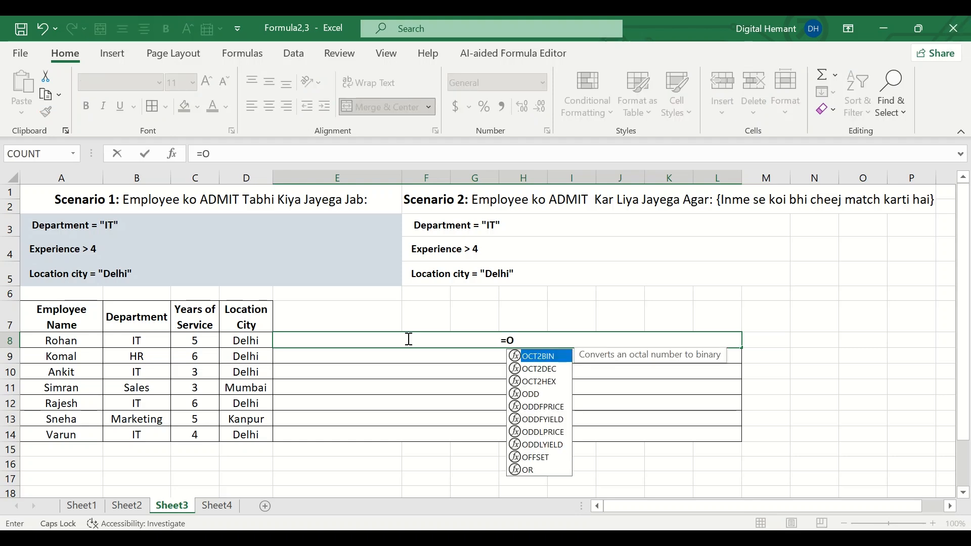
type("R(")
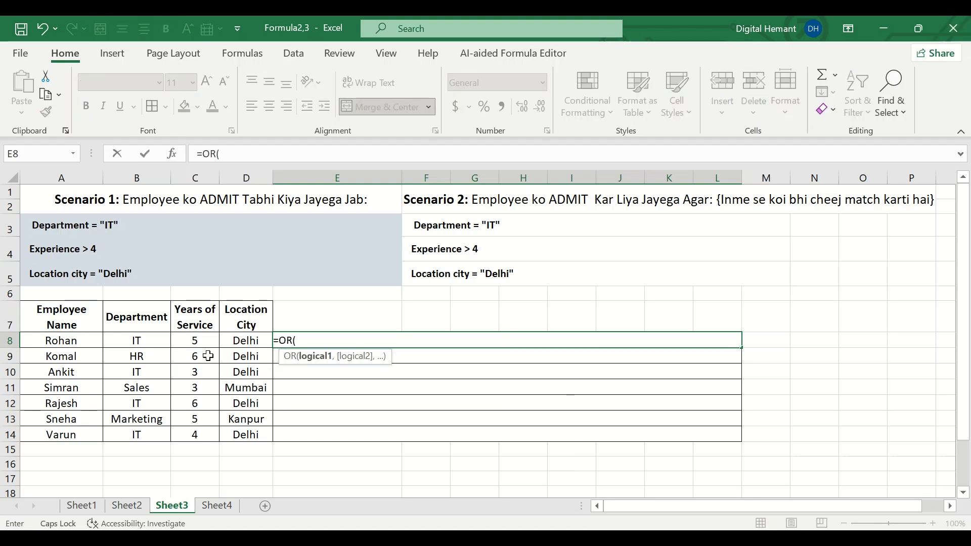
left_click(133, 341)
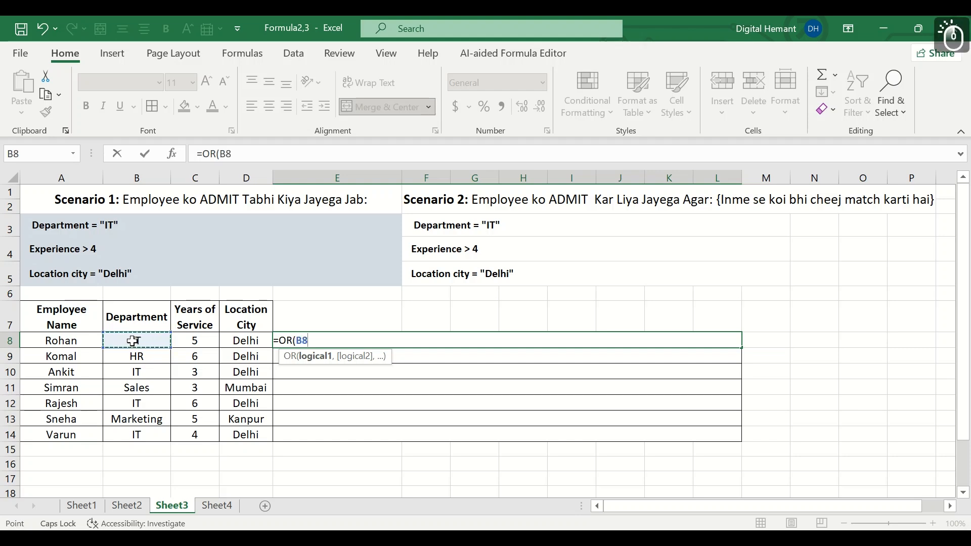
type("=\"IT\",")
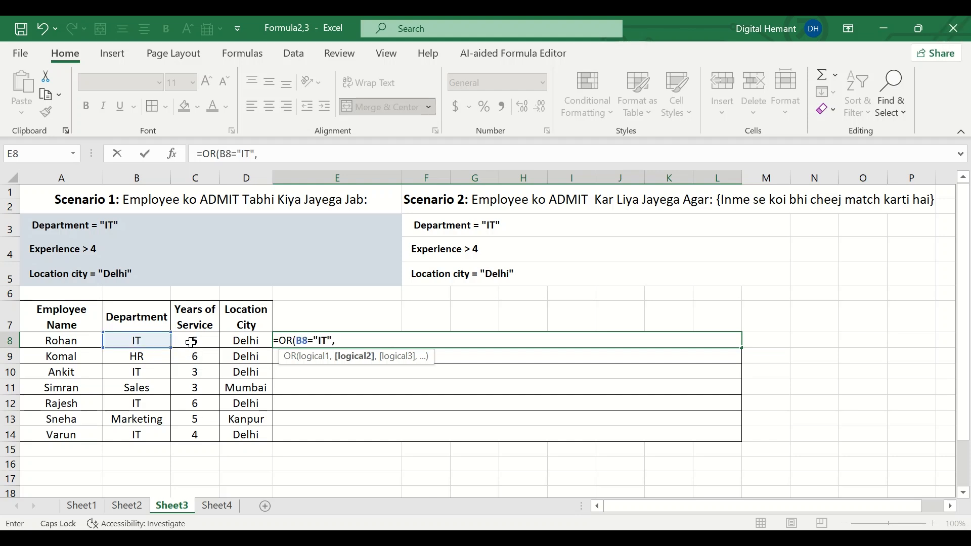
left_click(192, 343)
type(">")
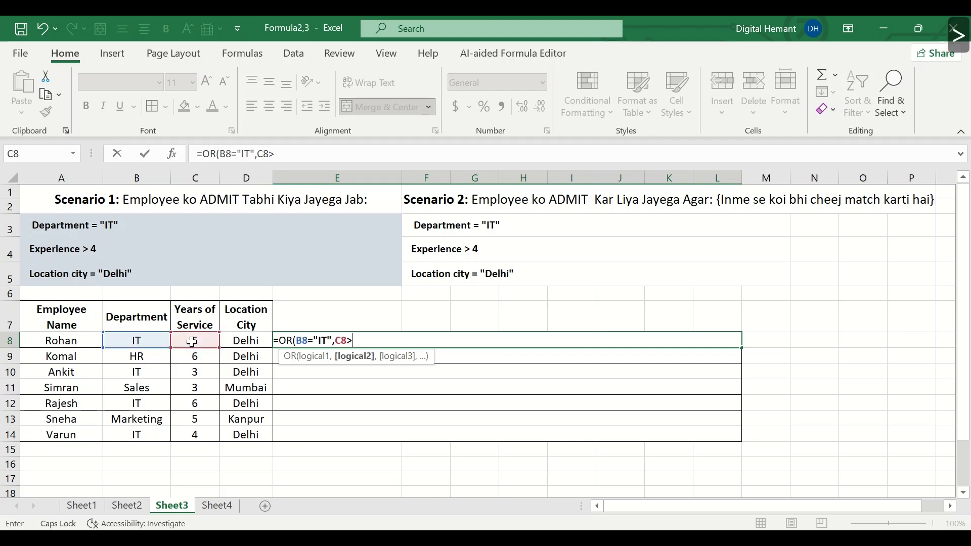
type("4,")
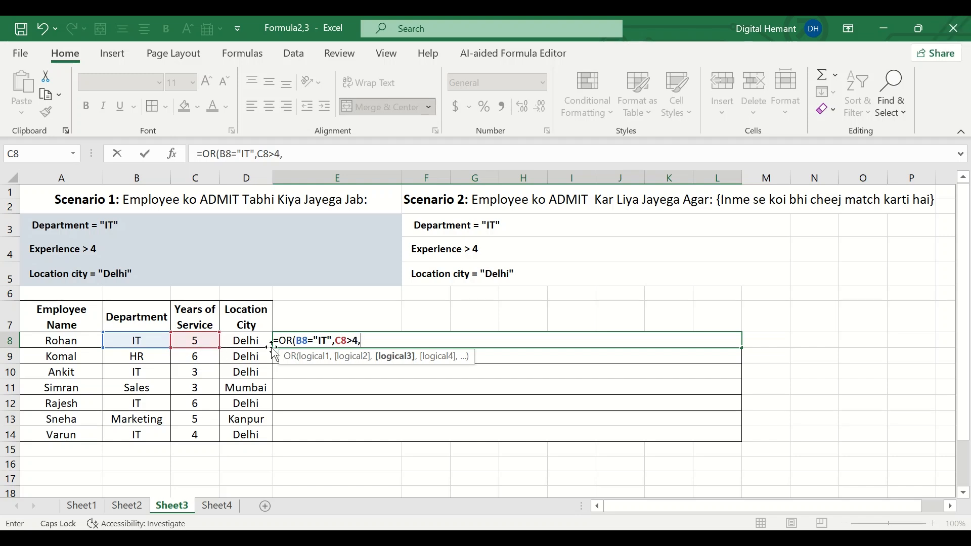
Complete the E8 OR formula with the third condition D8="Delhi" and fill it down through row 14
left_click(242, 344)
type("=\"")
key("Caps_Lock")
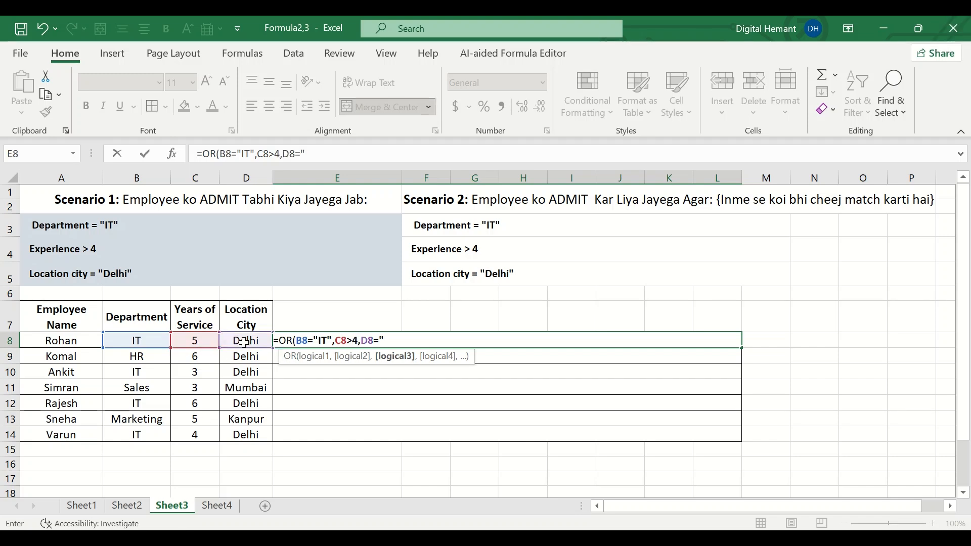
type("Delhi\")")
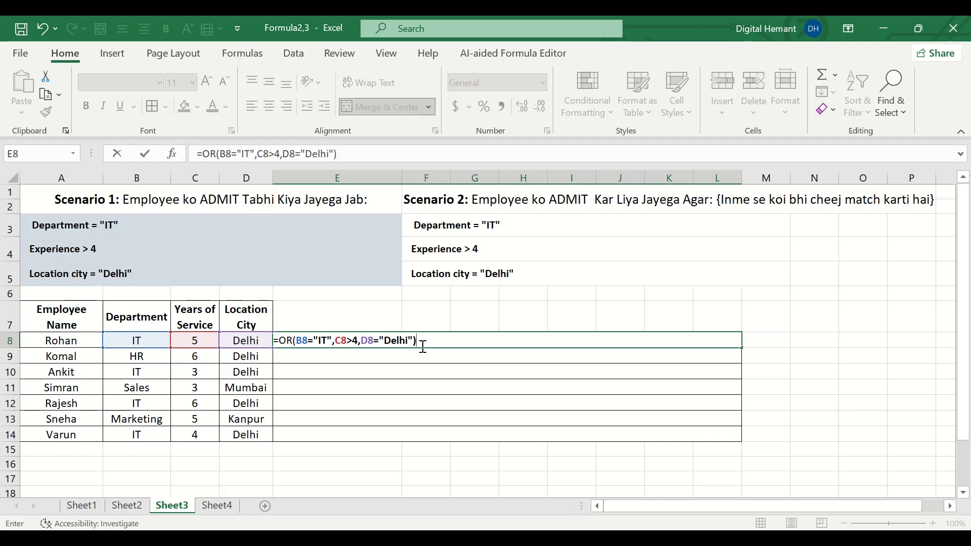
key("ctrl+Return")
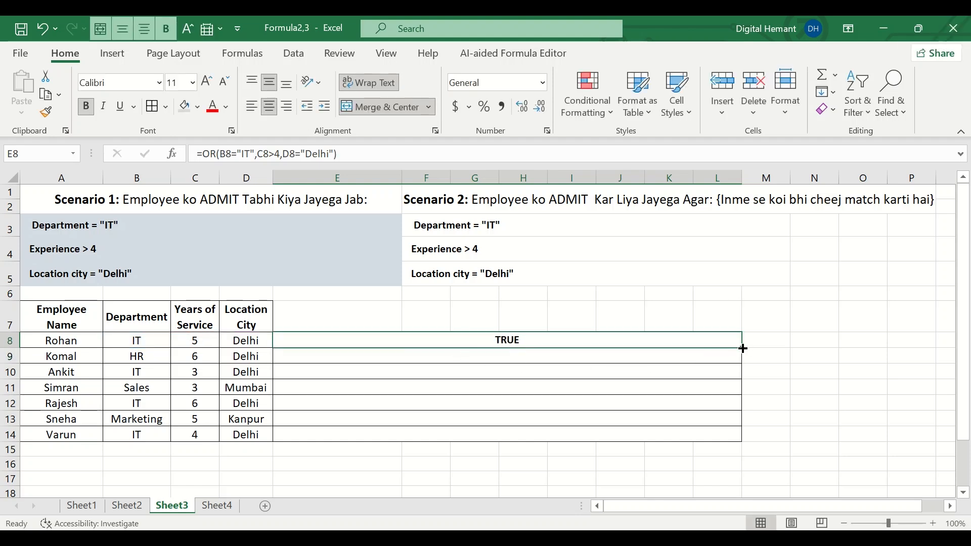
left_click_drag(741, 348, 721, 438)
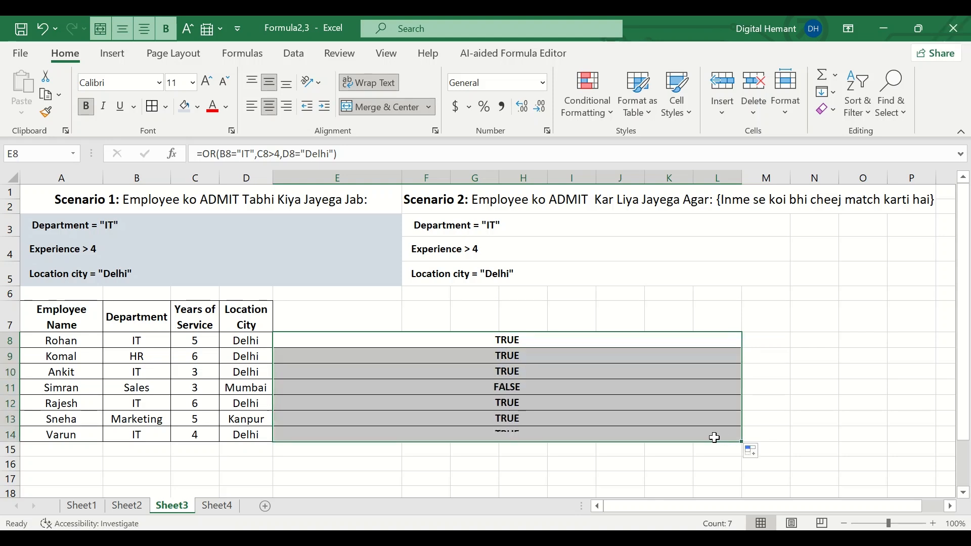
Examine the OR results in column E against each employee's department, years of service and location city, especially row 11
left_click(499, 355)
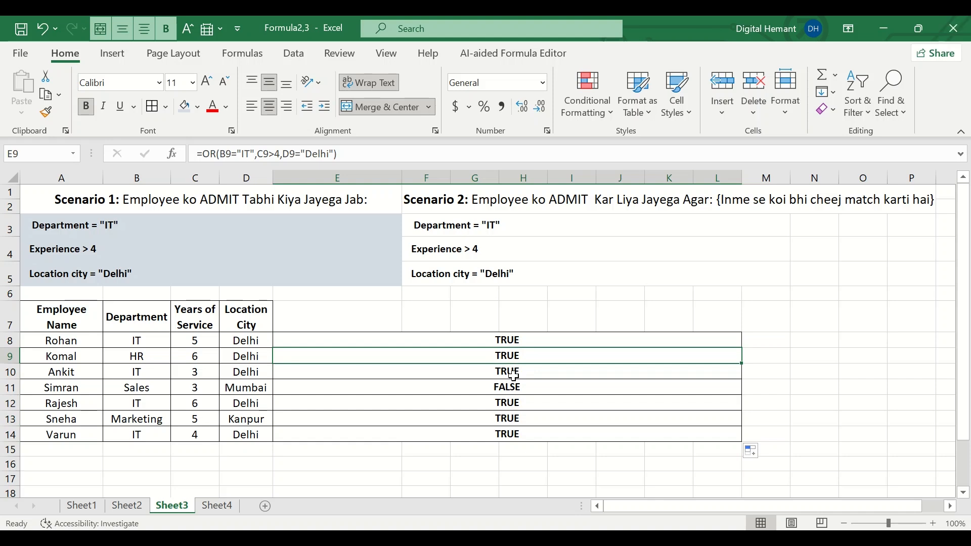
left_click(502, 388)
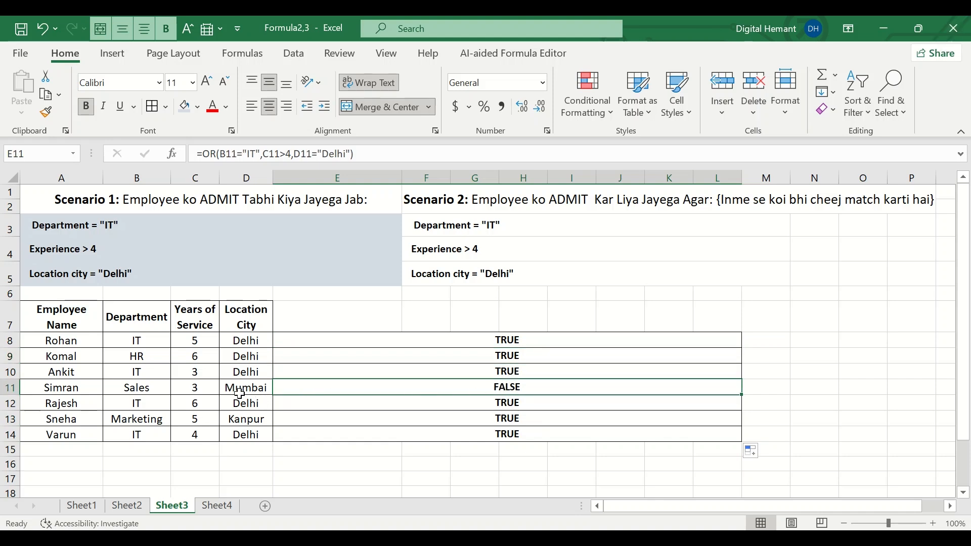
left_click(206, 390)
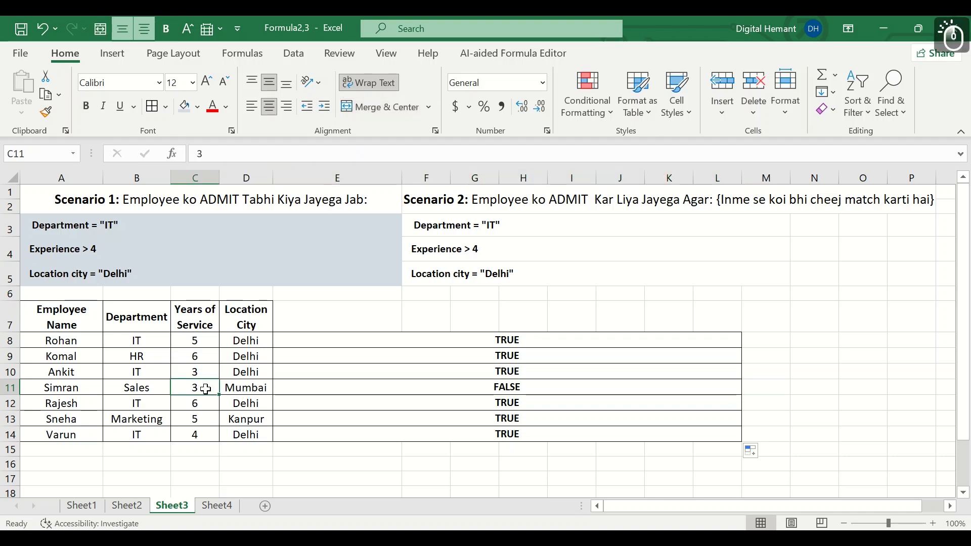
left_click(143, 391)
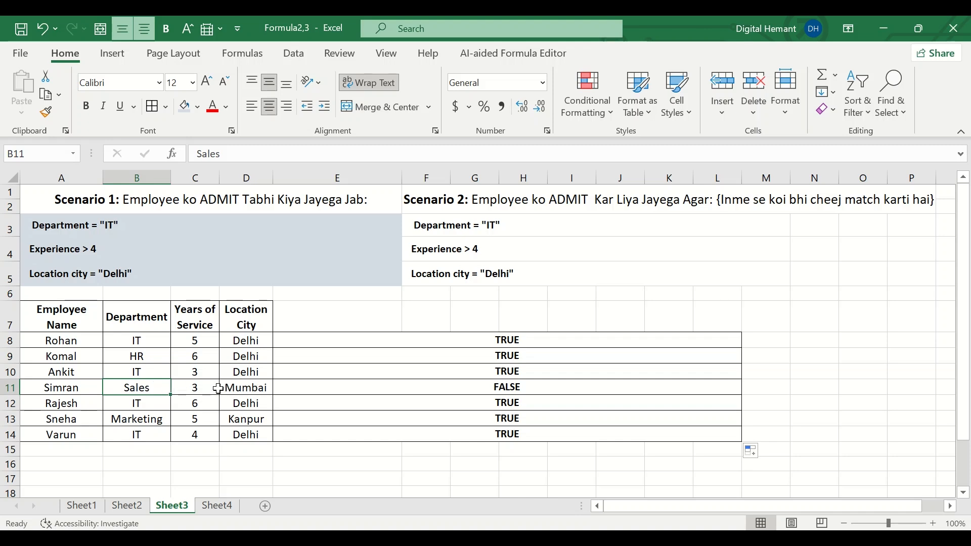
left_click(506, 395)
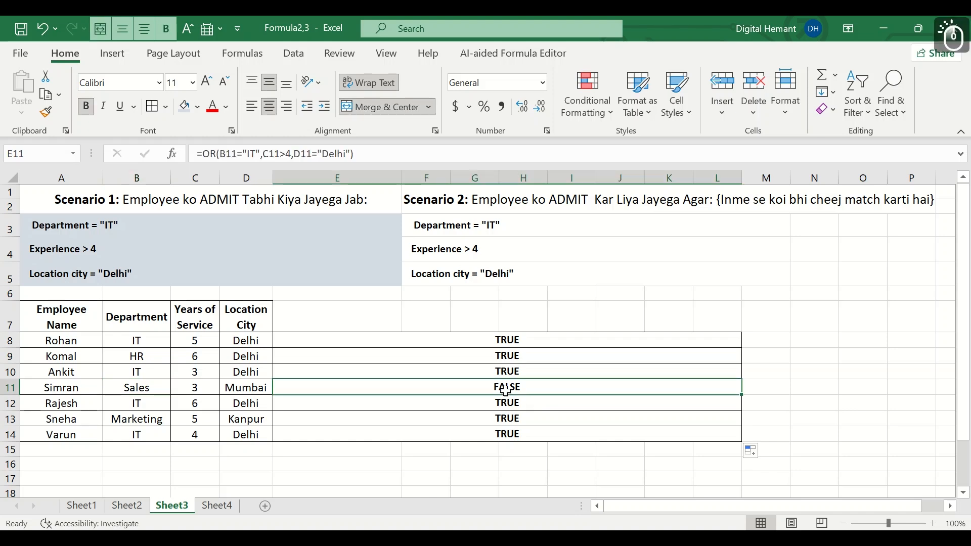
left_click(507, 344)
left_click(512, 356)
left_click(512, 372)
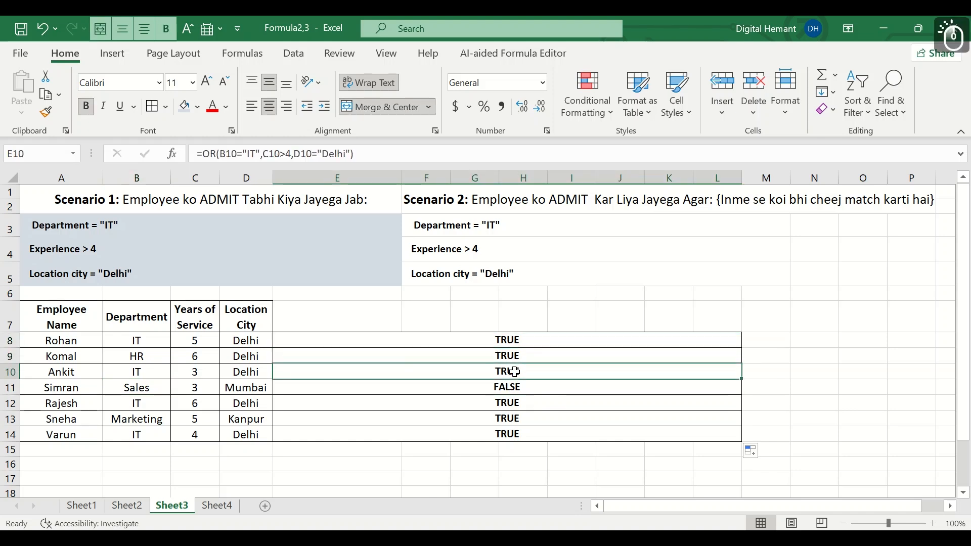
left_click(526, 413)
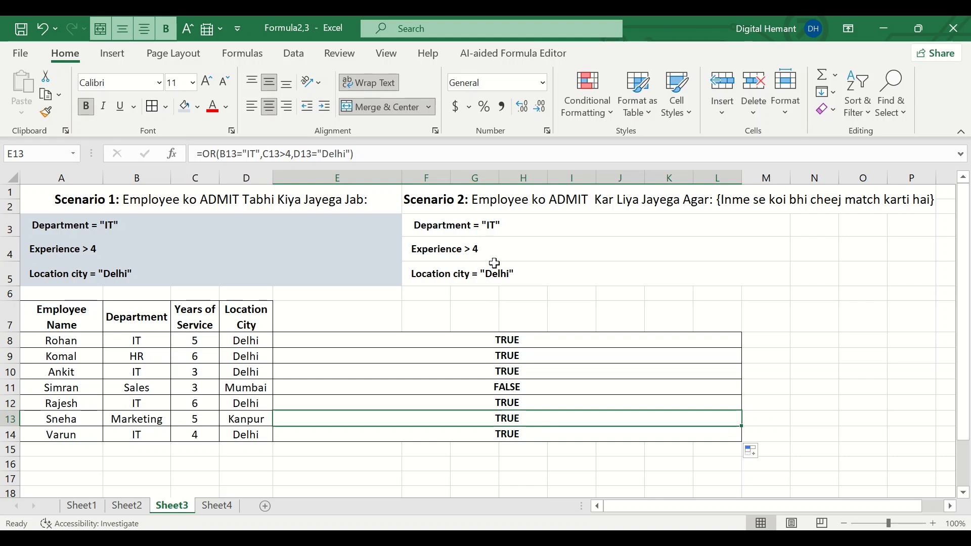
left_click(528, 340)
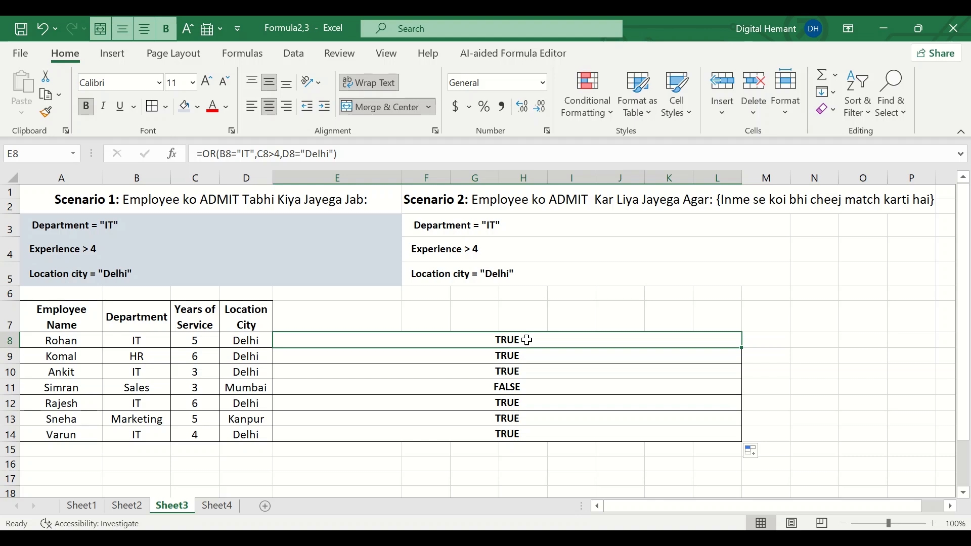
Clear the contents of the result cells from E9 down through row 14
left_click_drag(519, 355, 521, 430)
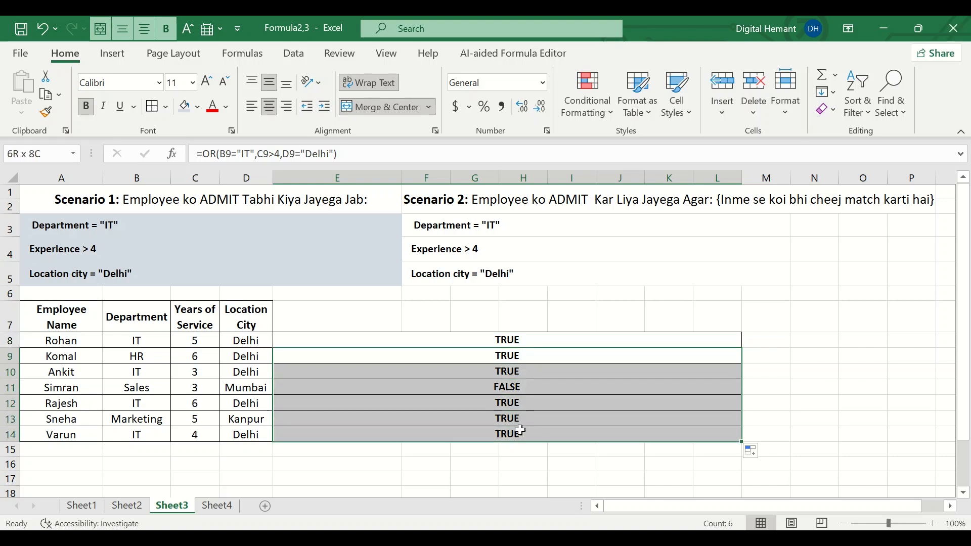
right_click(520, 403)
left_click(562, 314)
Wrap the OR formula in E8 in an IF function, using it as the logical test
double_click(510, 342)
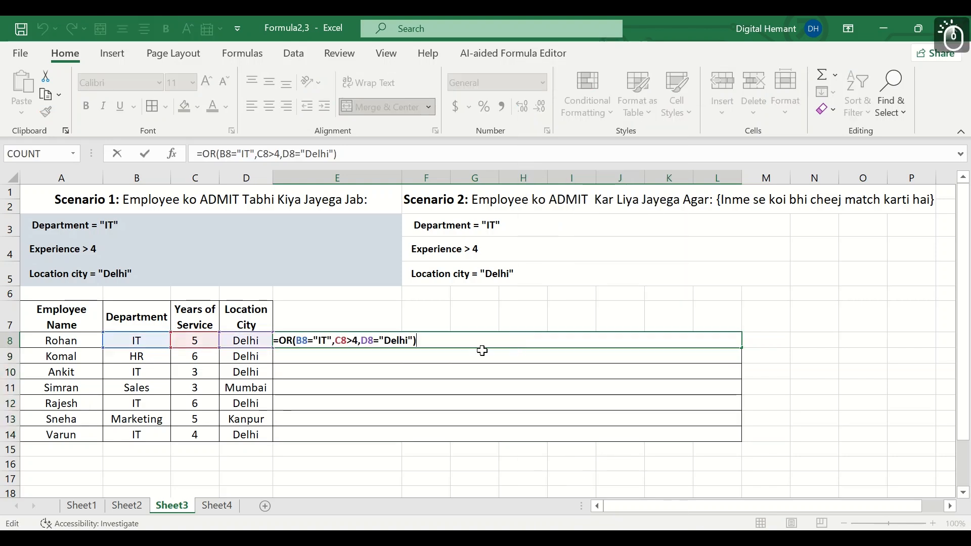
left_click(294, 341)
key("Left")
key("Left")
type("IF(")
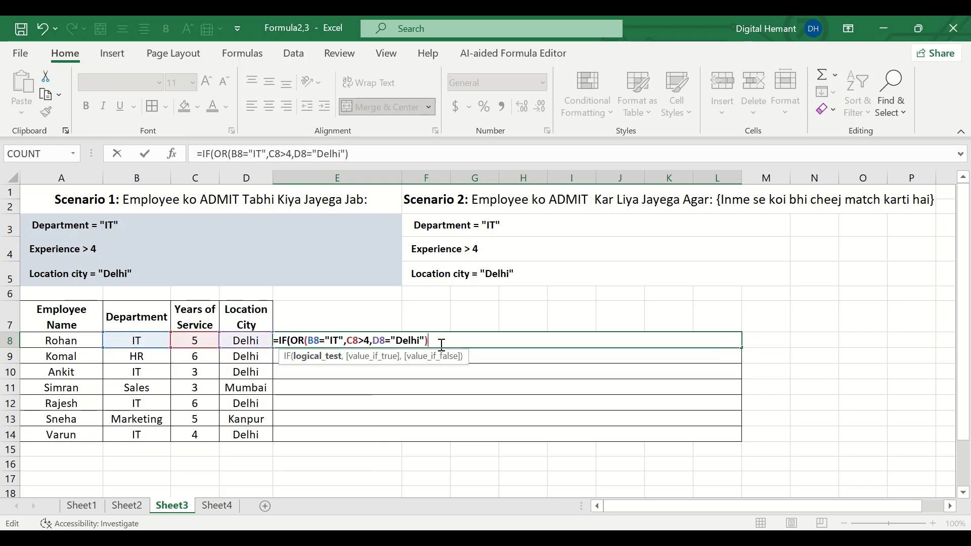
type(",")
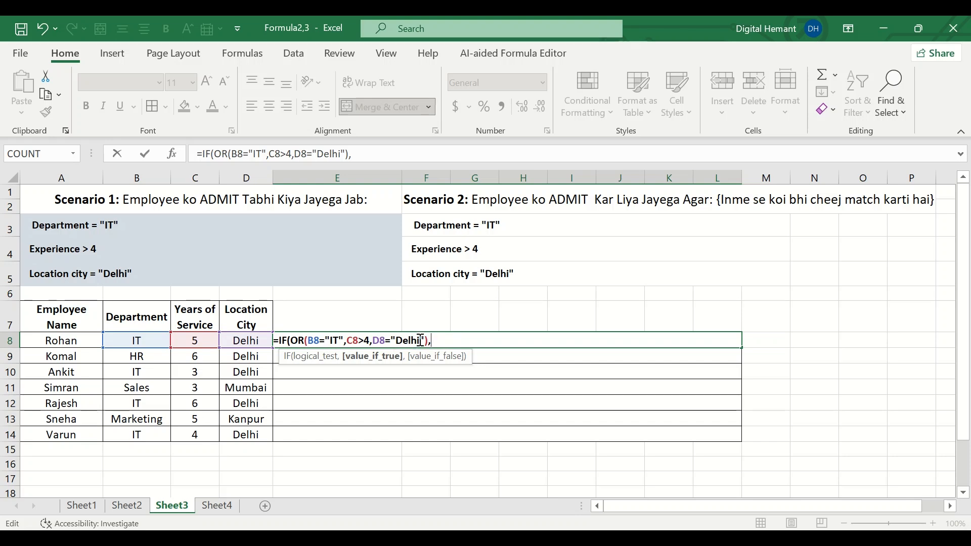
Complete the E8 IF formula with "Admit" as the true value and "No Admit" as the false value
type("Ad")
key("BackSpace")
key("BackSpace")
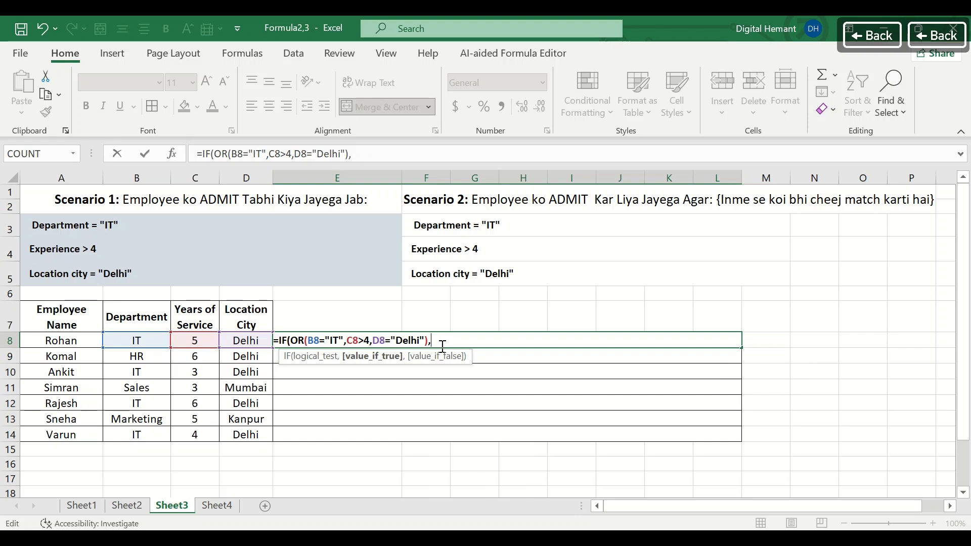
type("\"Admit\"")
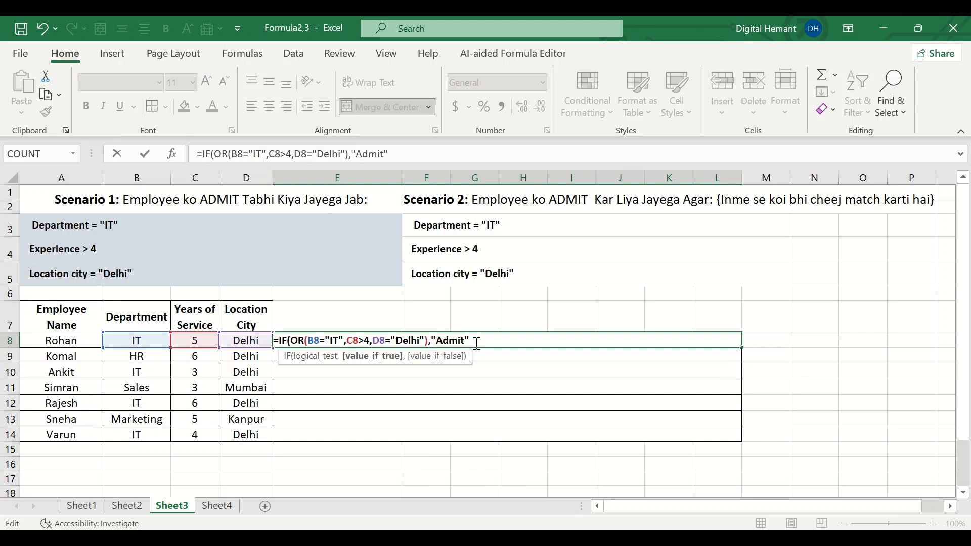
type(",\"")
key("Caps_Lock")
type("N")
key("Caps_Lock")
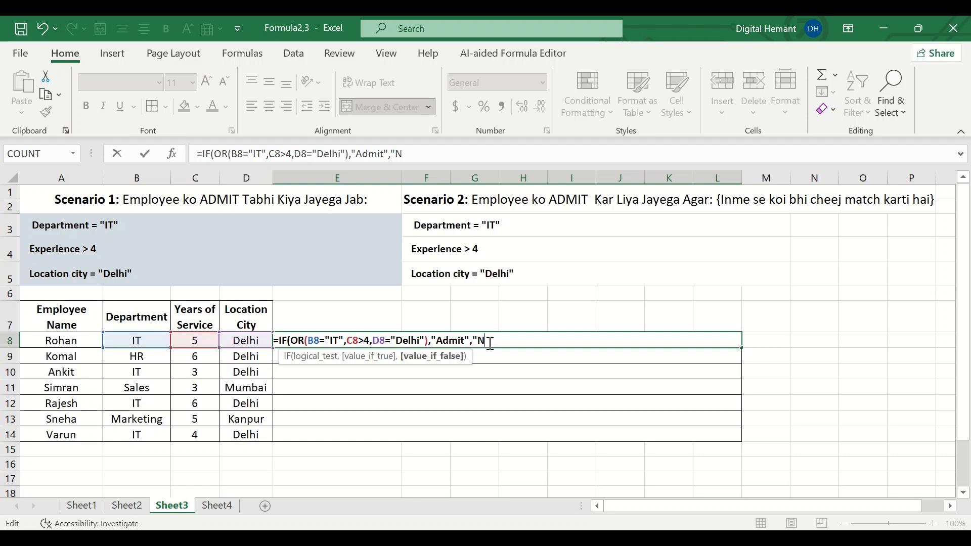
type("o Admit\")")
key("Return")
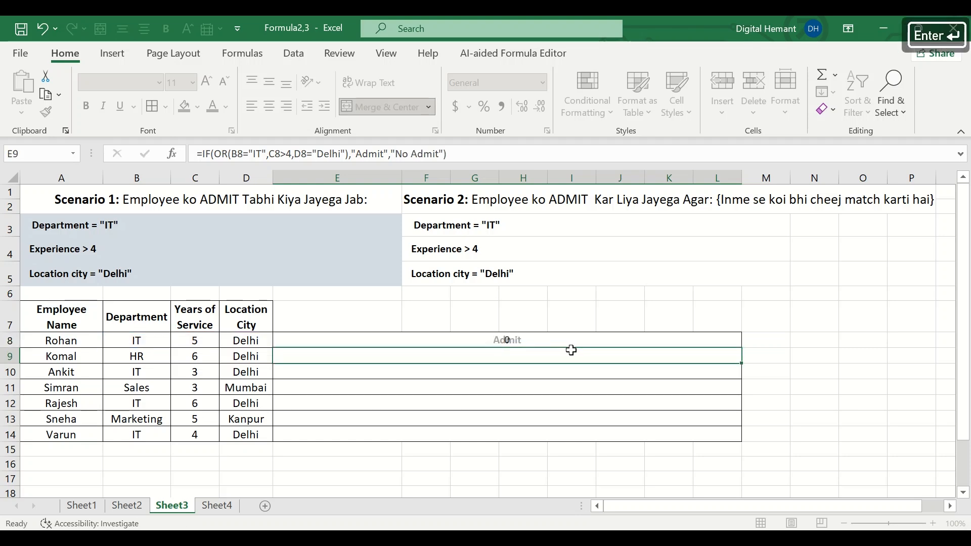
Fill the IF with OR formula from E8 down through row 14 and check the result in row 11
left_click(581, 341)
left_click_drag(743, 348, 726, 436)
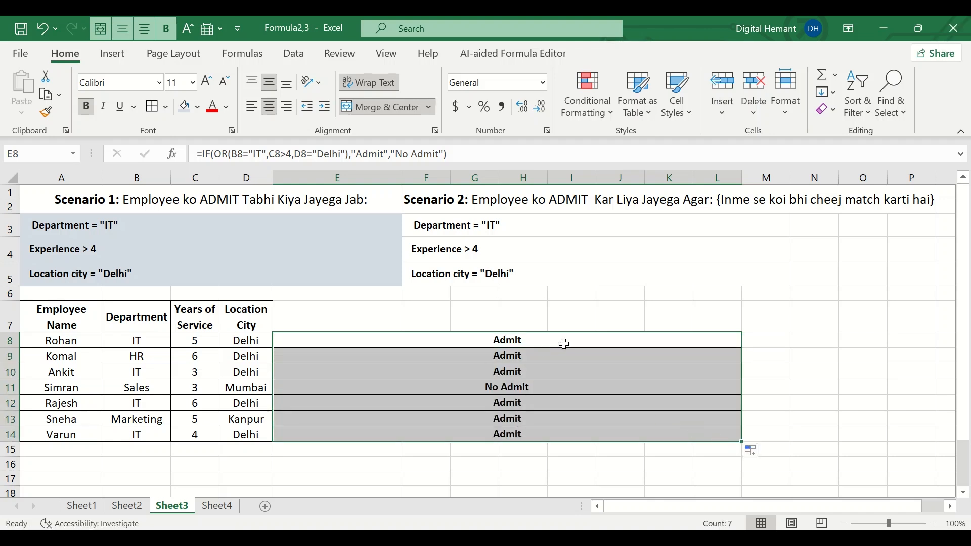
left_click(526, 388)
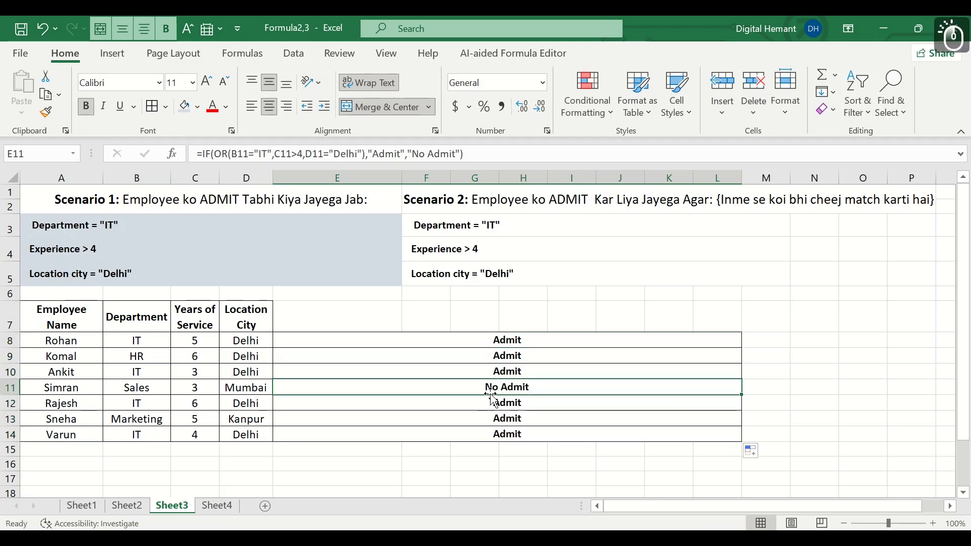